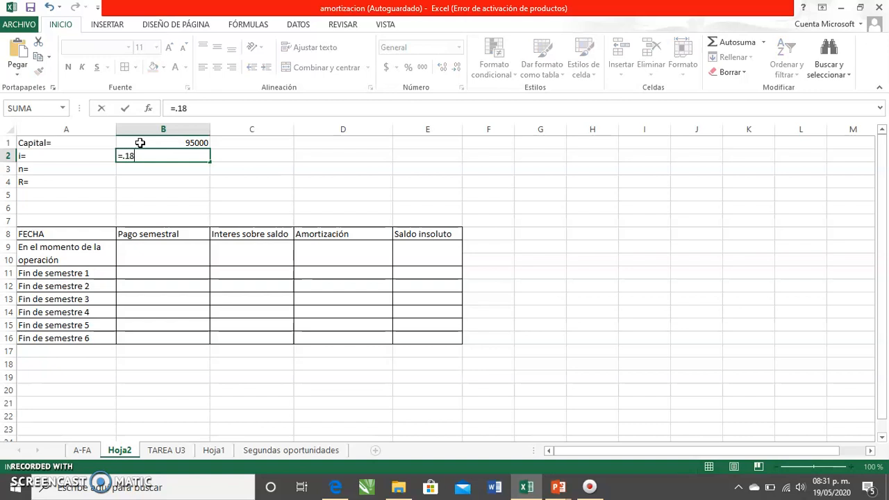
# Complete the interest rate in B2 as =.18/2 and enter n as 6 in B3 with the label semestres beside it.
pyautogui.write('/2')
pyautogui.press('Return')
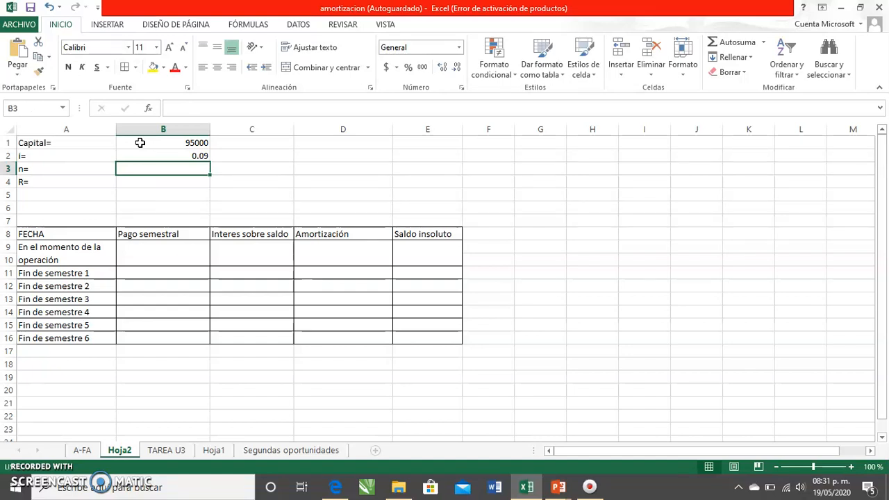
pyautogui.write('6')
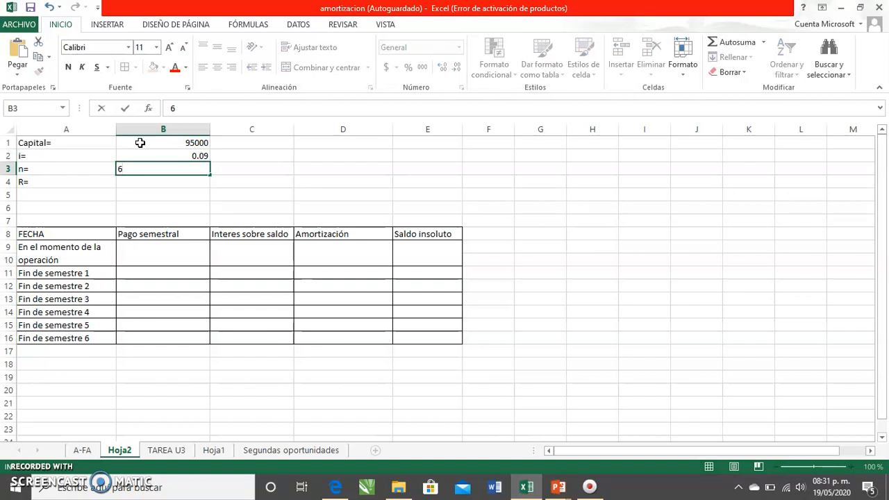
pyautogui.press('Tab')
pyautogui.write('semestres')
pyautogui.press('Left')
pyautogui.press('Down')
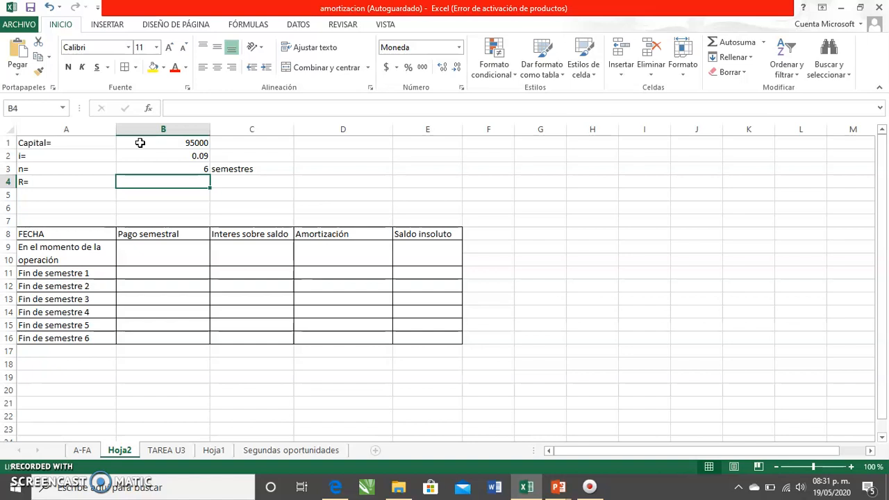
# Calculate the periodic payment R in B4 with =PAGO(B2,B3,B1,0,0), choosing payment at the end of the period.
pyautogui.write('=')
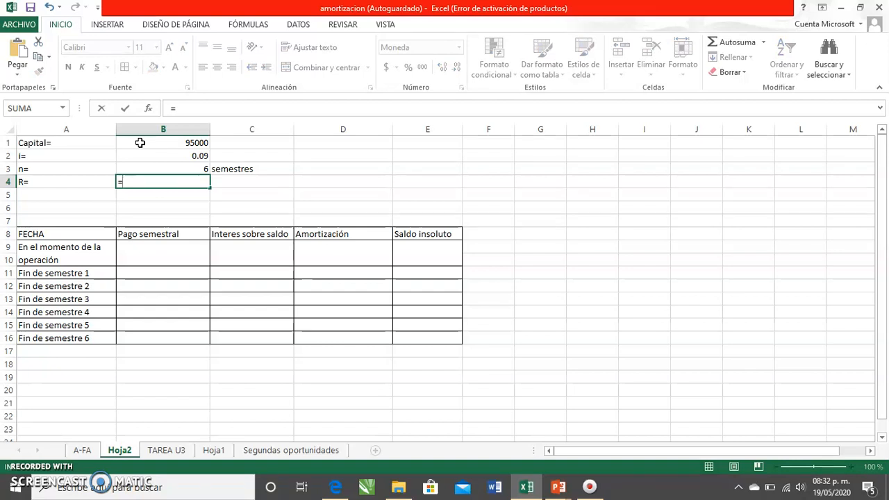
pyautogui.write('pa')
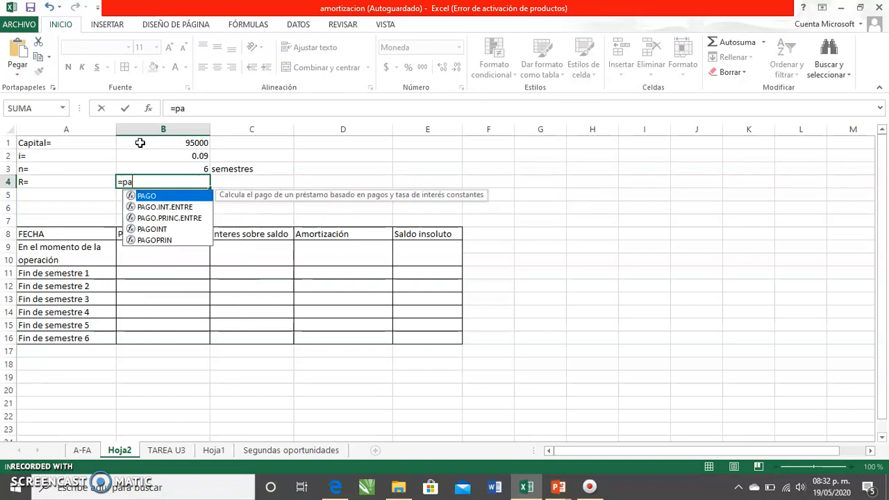
pyautogui.write('go(')
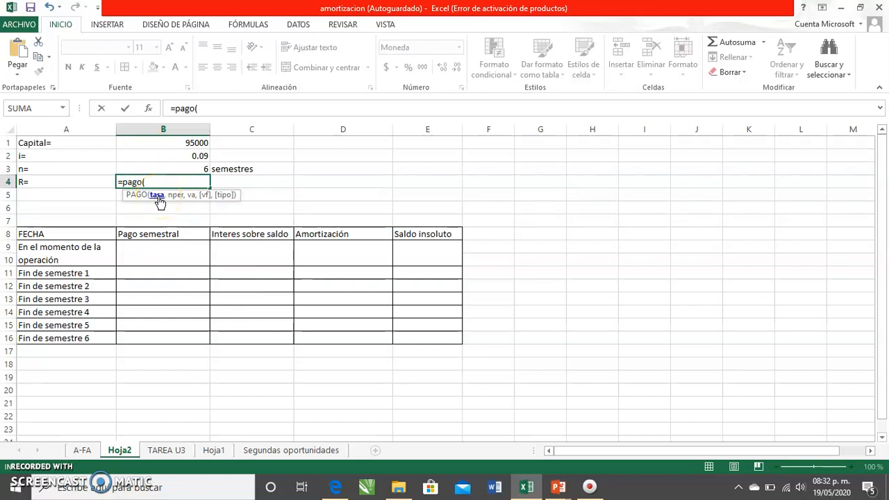
pyautogui.click(193, 157)
pyautogui.write(',')
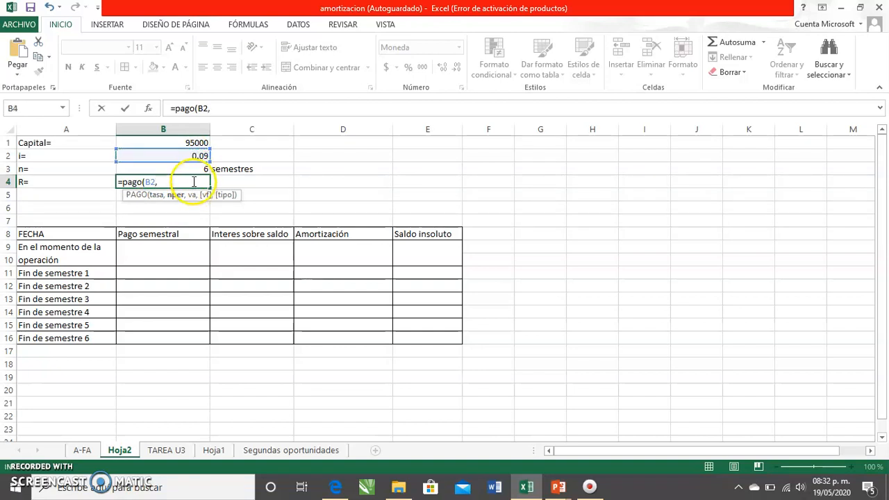
pyautogui.click(195, 171)
pyautogui.write(',')
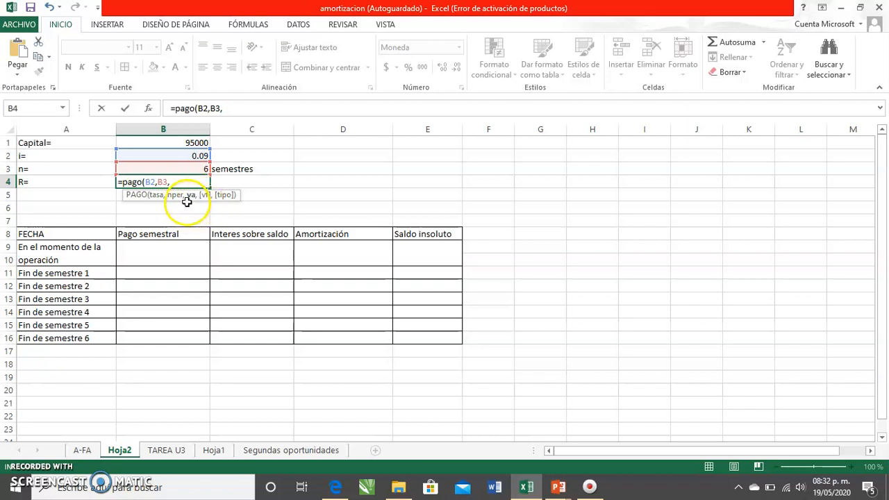
pyautogui.click(167, 142)
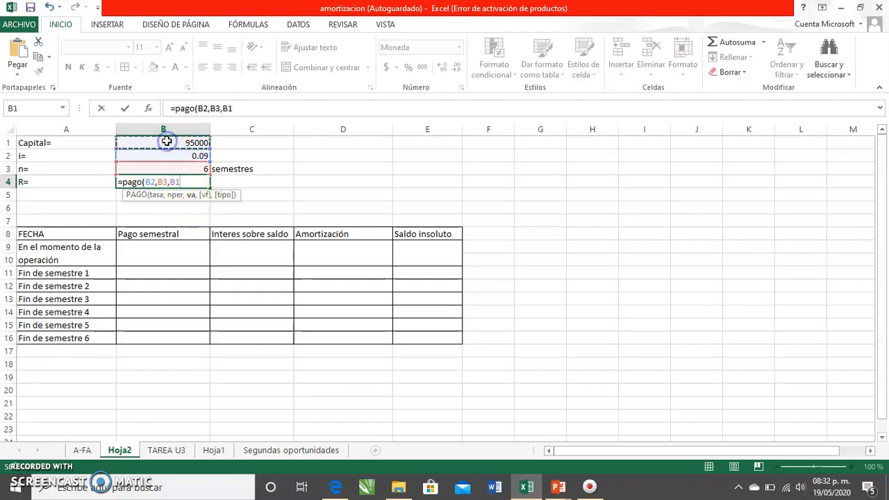
pyautogui.write(',0')
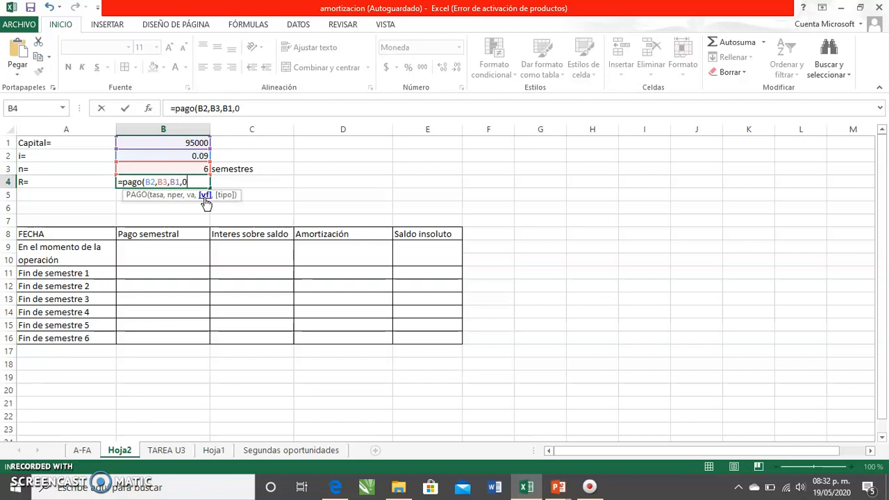
pyautogui.write(',')
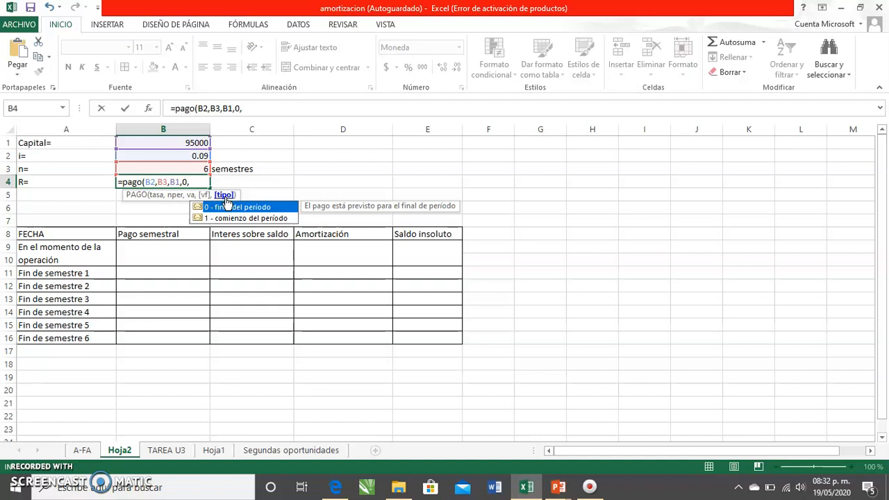
pyautogui.doubleClick(224, 208)
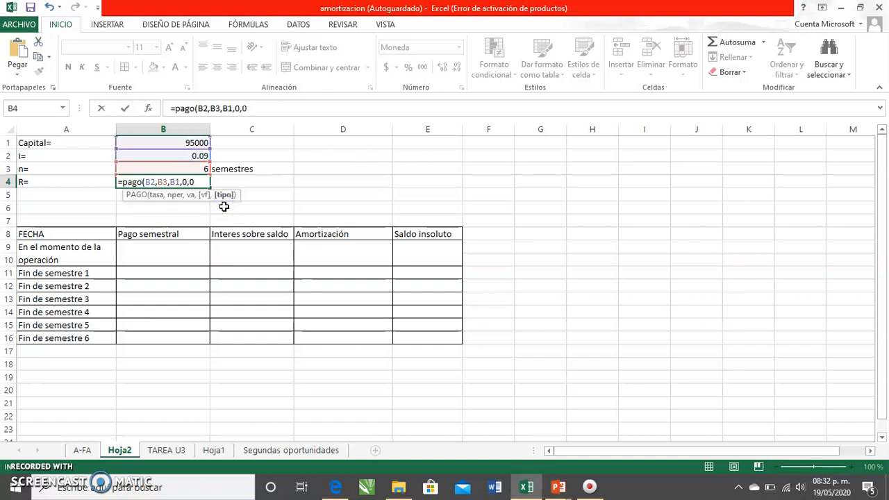
pyautogui.write(')')
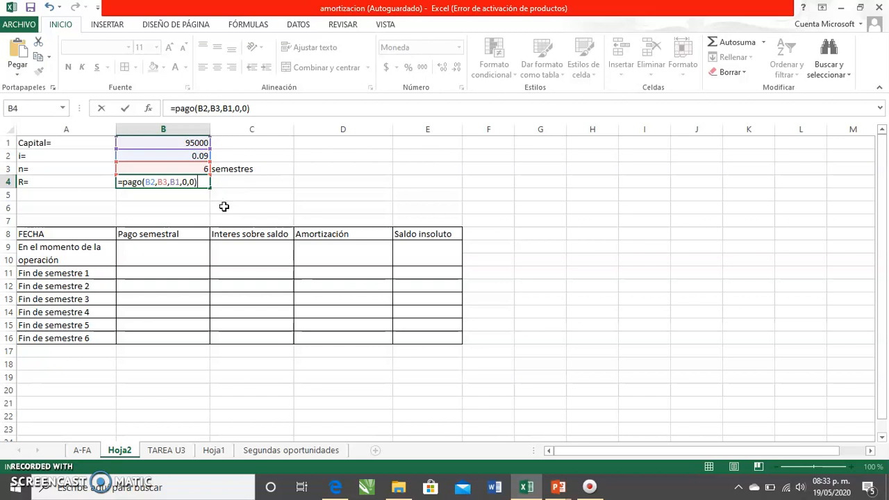
pyautogui.press('Return')
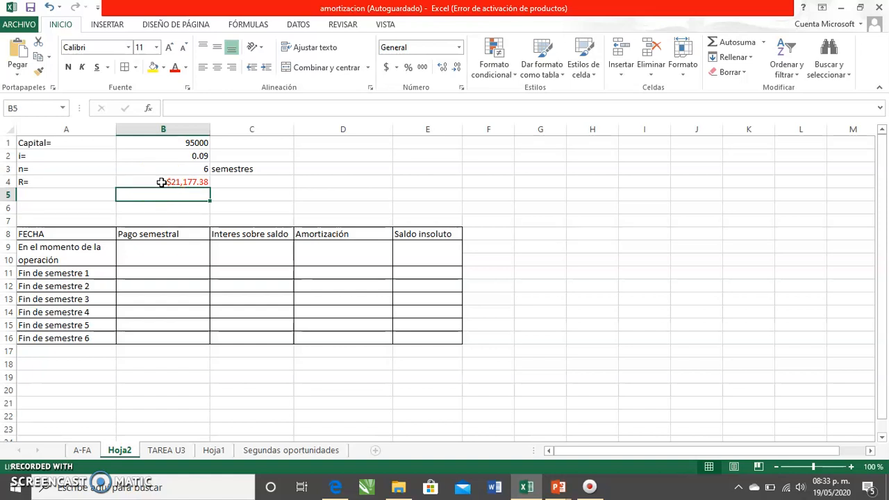
# Put a minus sign before PAGO in the B4 formula to reverse the sign of the payment.
pyautogui.doubleClick(161, 182)
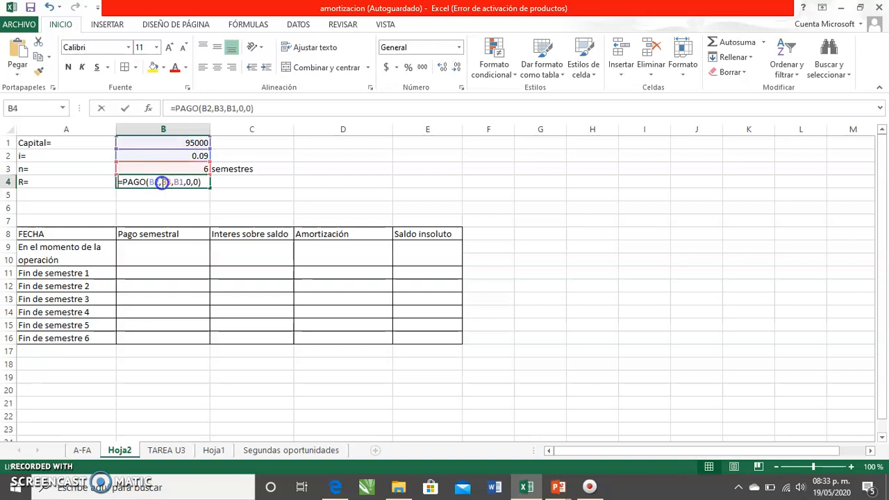
pyautogui.click(123, 182)
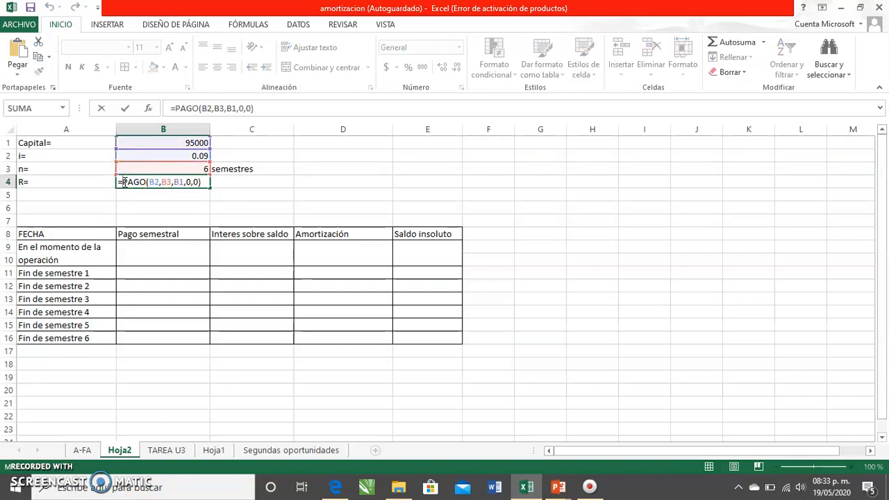
pyautogui.write('-')
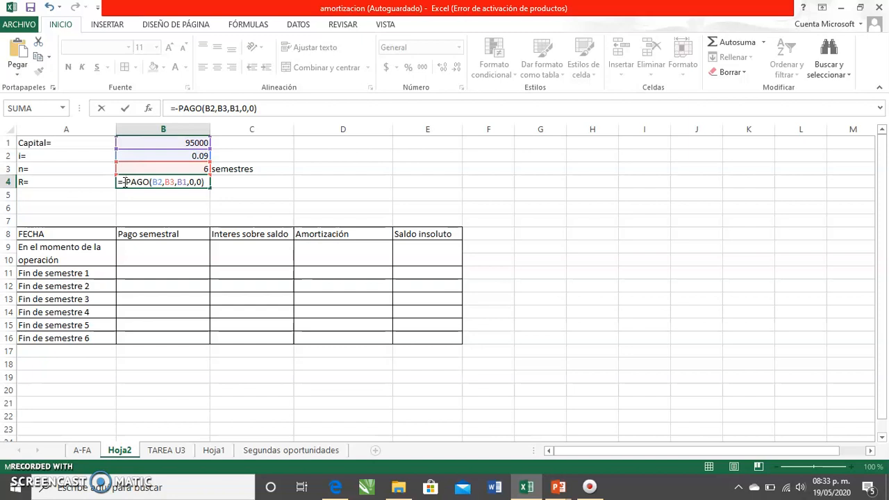
pyautogui.press('Return')
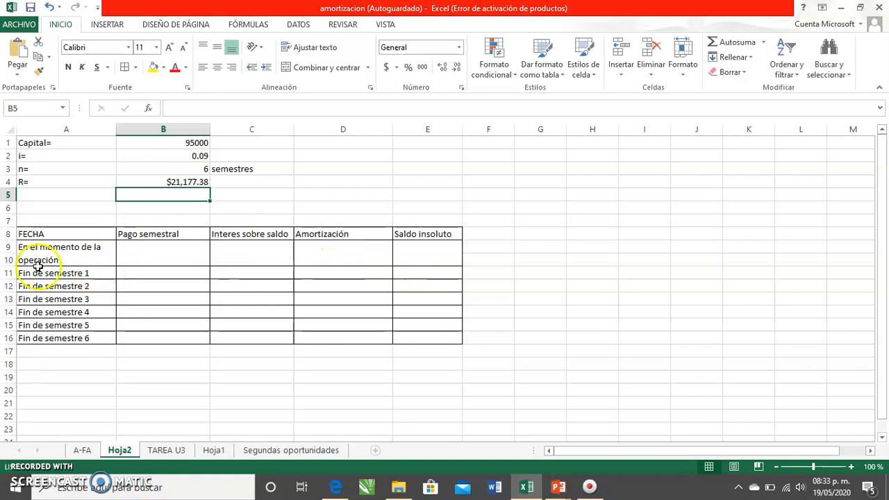
# Link the Saldo insoluto for En el momento de la operación to the capital with =B1.
pyautogui.click(437, 257)
pyautogui.write('=')
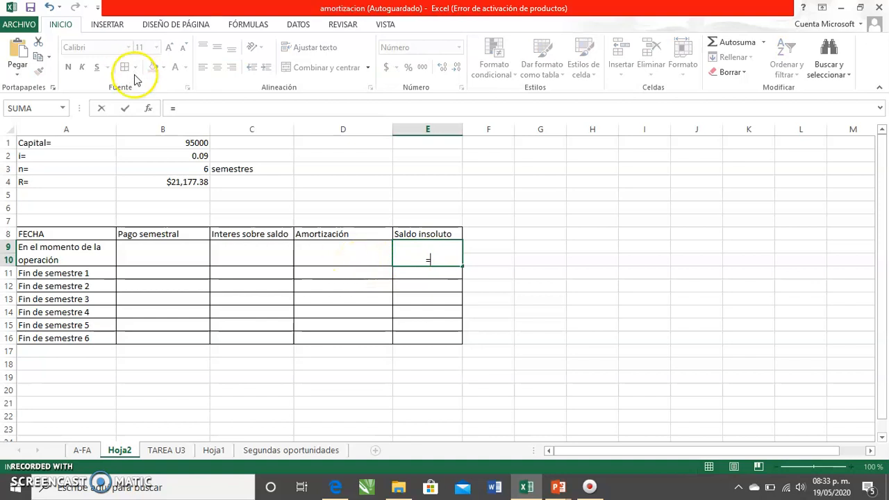
pyautogui.click(183, 145)
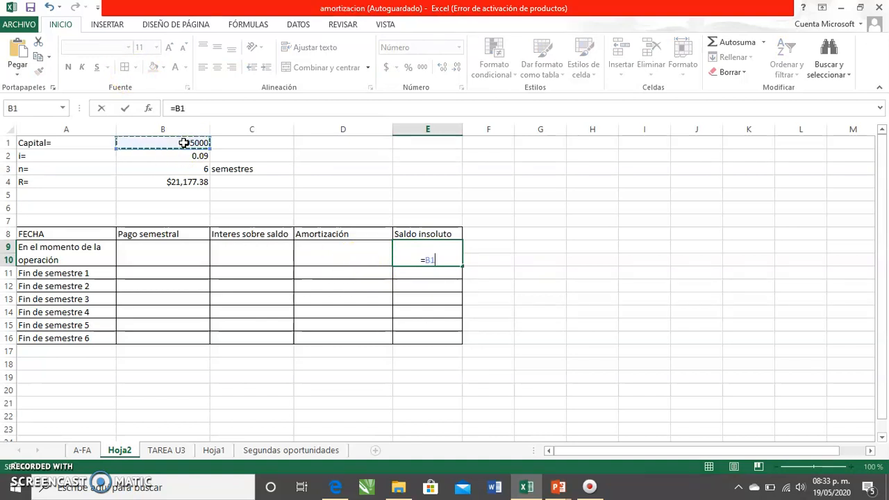
pyautogui.press('Return')
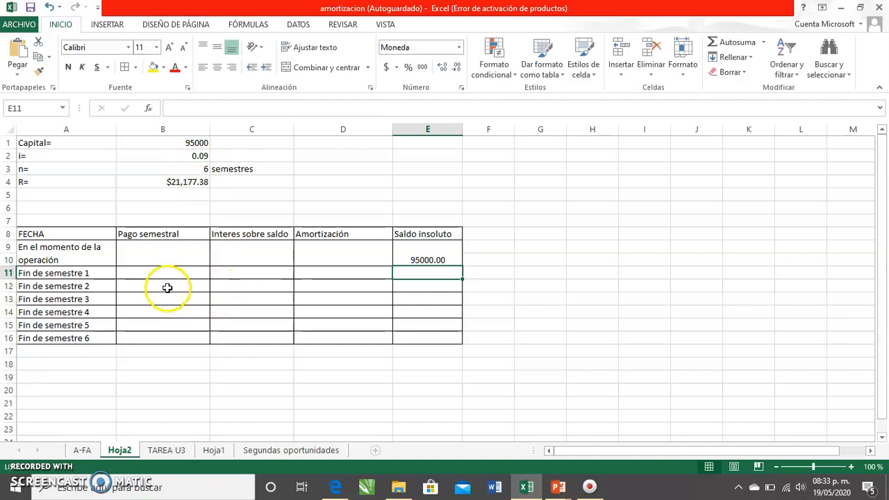
# Link the Pago semestral of Fin de semestre 1 to the payment R with =B4.
pyautogui.click(159, 272)
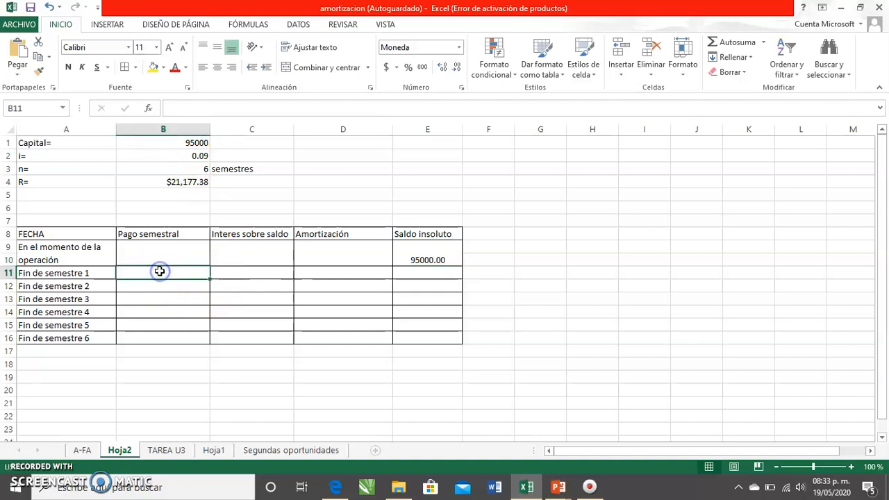
pyautogui.write('=')
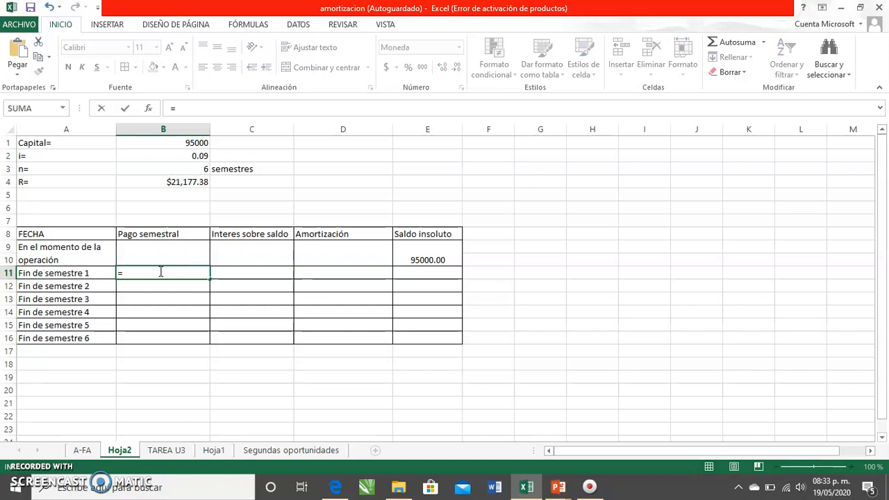
pyautogui.click(169, 181)
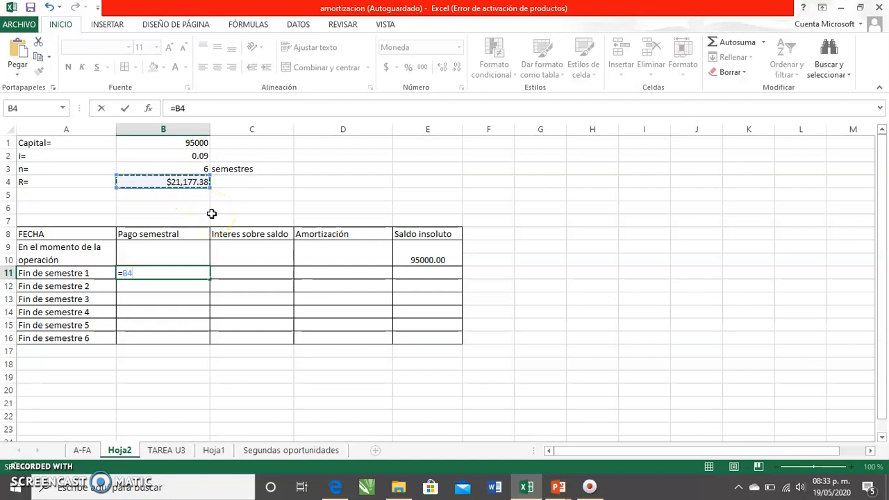
pyautogui.press('Return')
# Make the reference in B11 absolute as =$B$4 and fill it down to Fin de semestre 6.
pyautogui.doubleClick(151, 270)
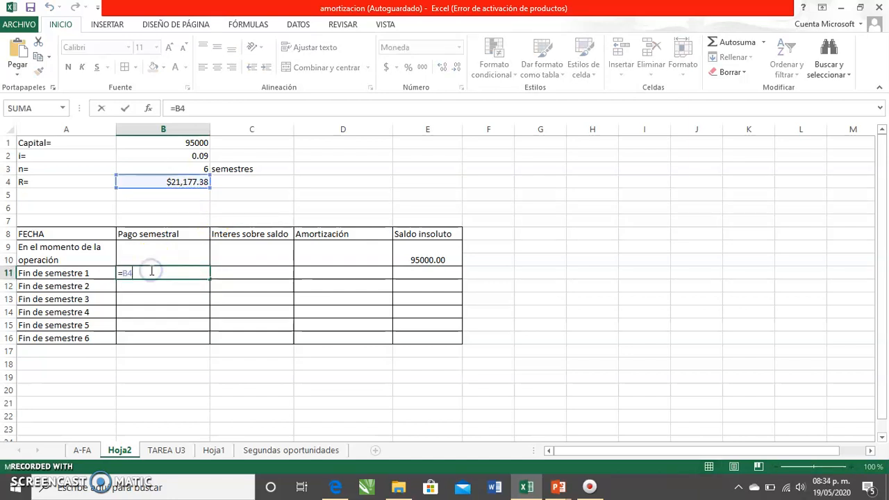
pyautogui.click(122, 273)
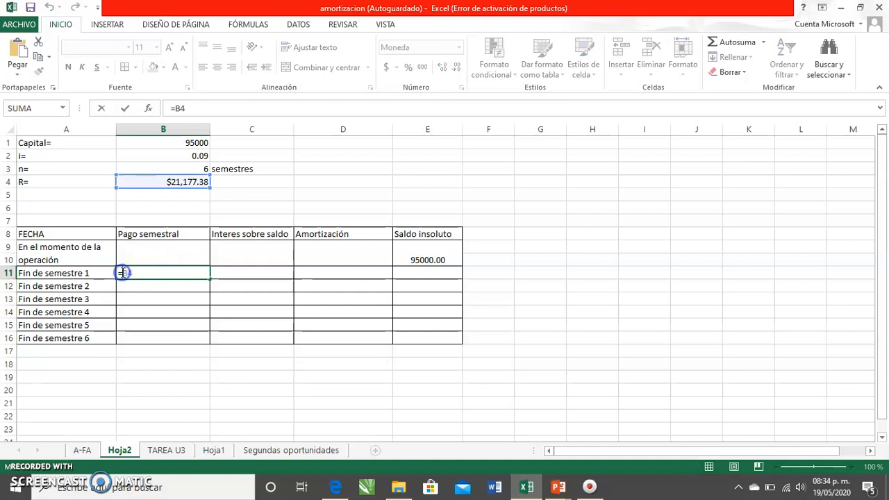
pyautogui.write('$')
pyautogui.press('Right')
pyautogui.write('$')
pyautogui.press('Return')
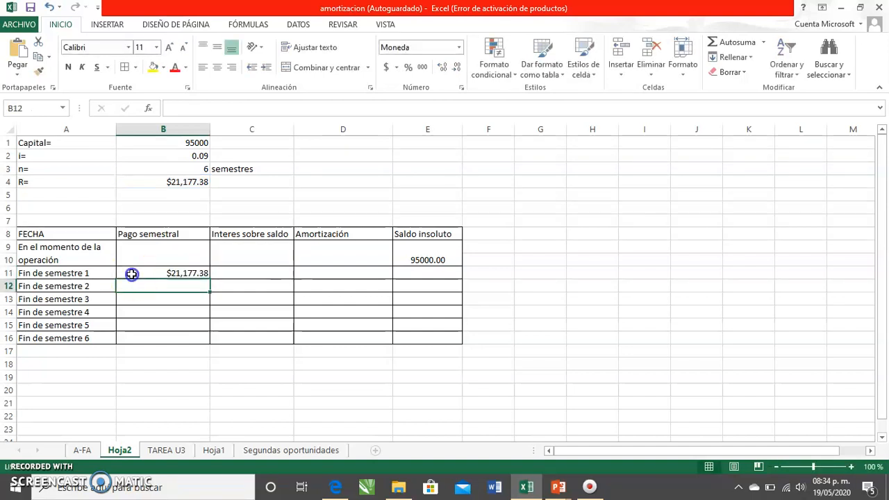
pyautogui.click(131, 274)
pyautogui.moveTo(207, 278); pyautogui.dragTo(203, 338)
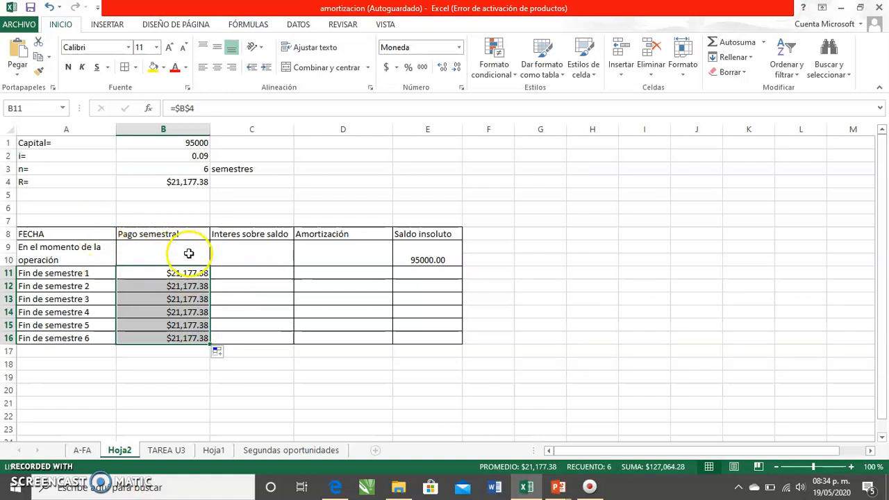
pyautogui.click(159, 275)
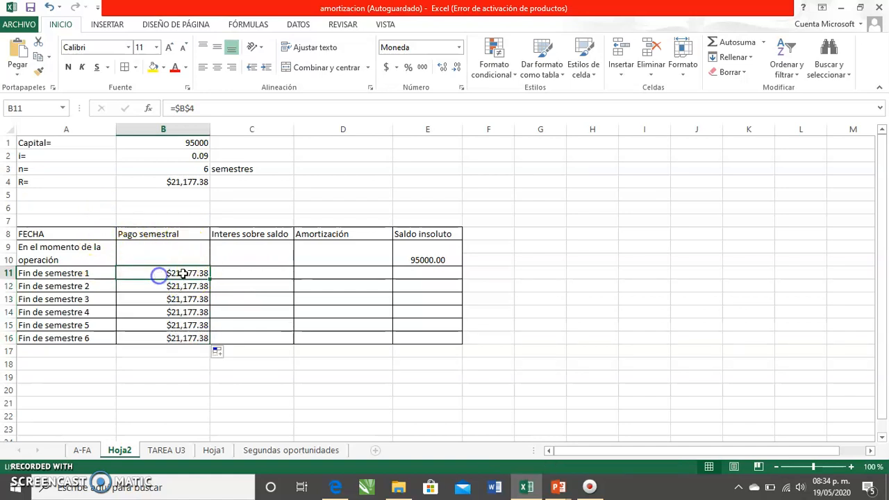
# Calculate the Interes sobre saldo of Fin de semestre 1 in C11 with =E9*B2.
pyautogui.click(242, 273)
pyautogui.write('=')
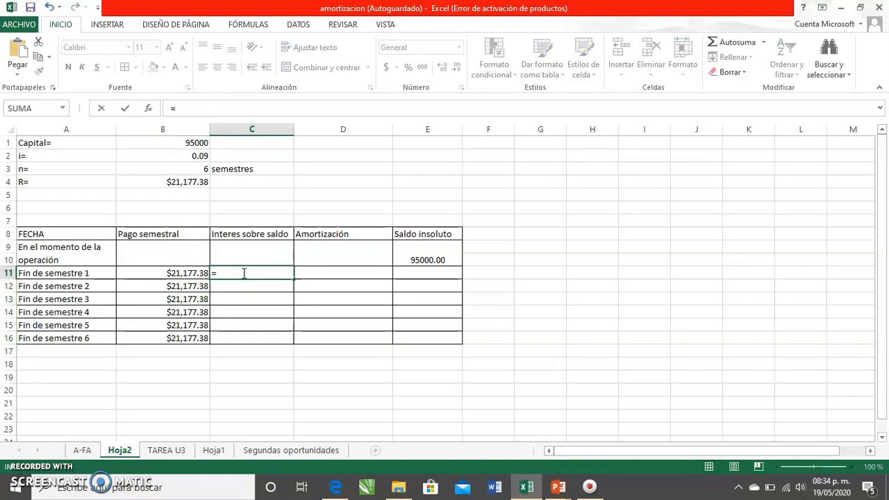
pyautogui.click(410, 256)
pyautogui.write('*')
pyautogui.click(193, 157)
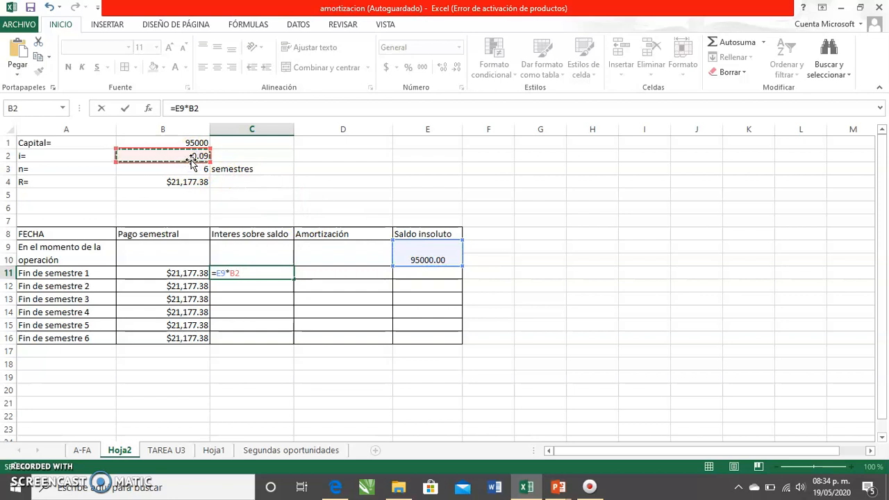
pyautogui.press('Return')
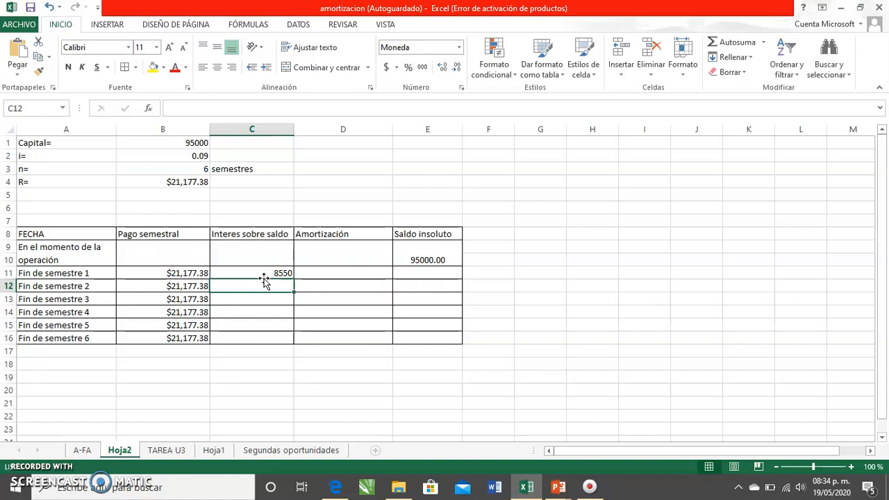
# Calculate the Amortización of Fin de semestre 1 in D11 as payment minus interest with =B11-C11.
pyautogui.click(312, 275)
pyautogui.write('=')
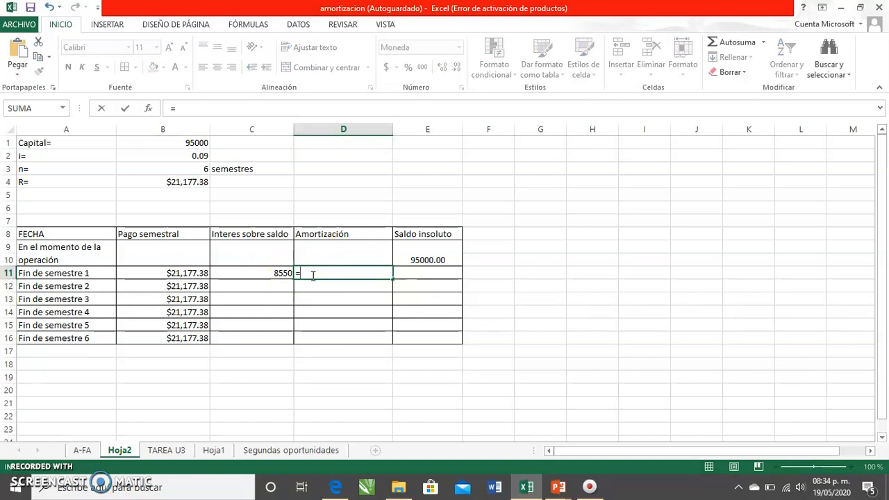
pyautogui.click(155, 272)
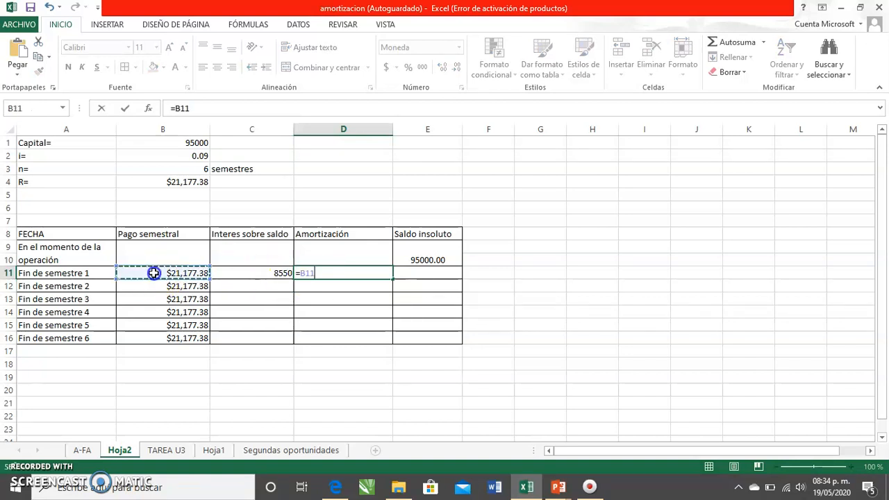
pyautogui.write('-')
pyautogui.click(260, 272)
pyautogui.press('Return')
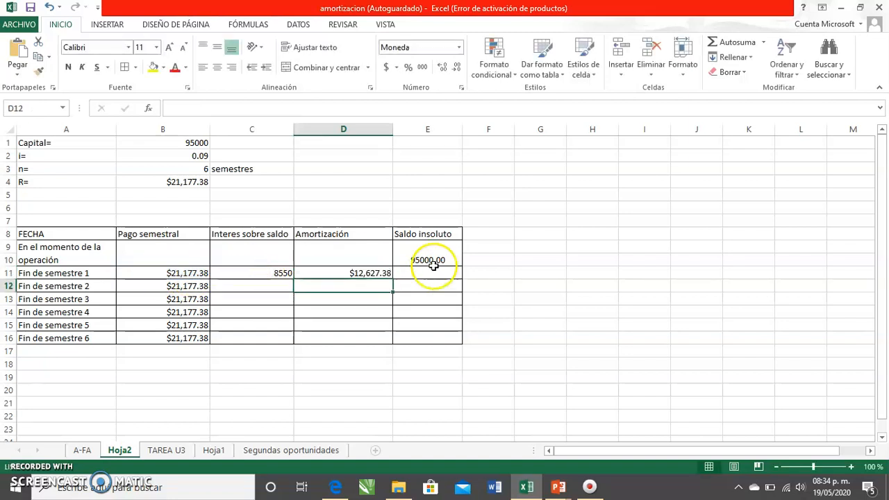
# Calculate the Saldo insoluto of Fin de semestre 1 in E11 as previous balance minus amortization with =E9-D11.
pyautogui.click(341, 276)
pyautogui.press('Right')
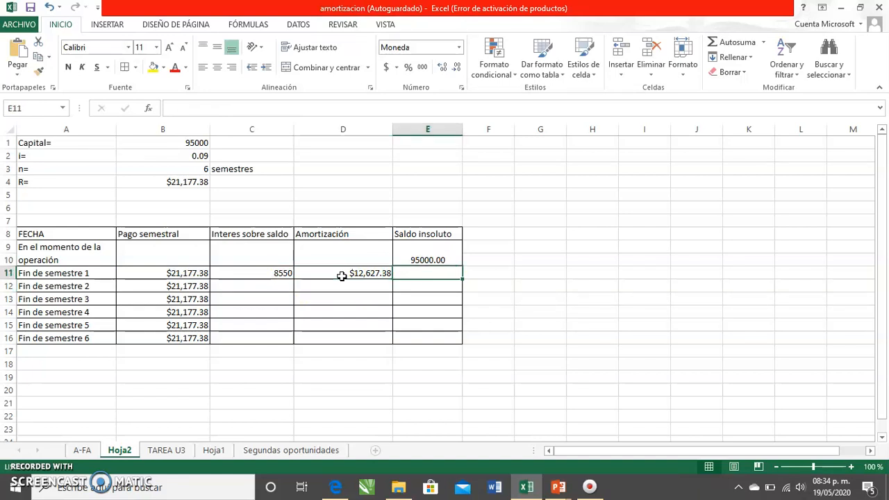
pyautogui.write('=')
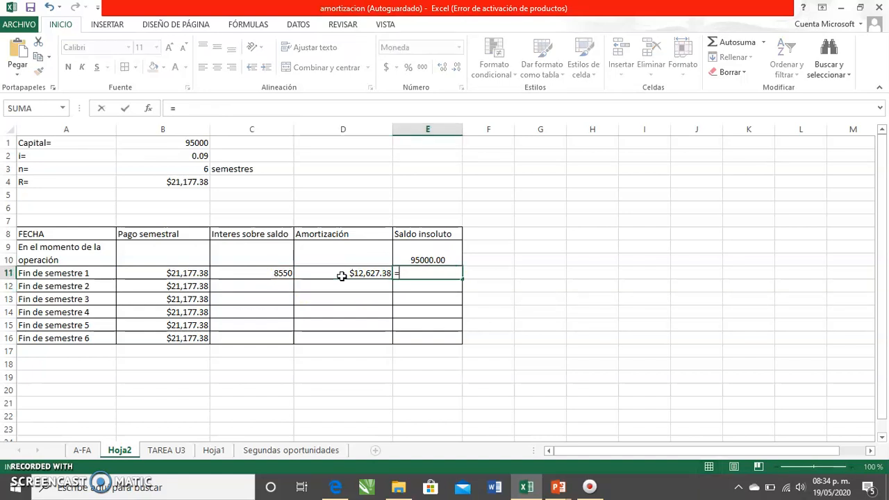
pyautogui.click(427, 256)
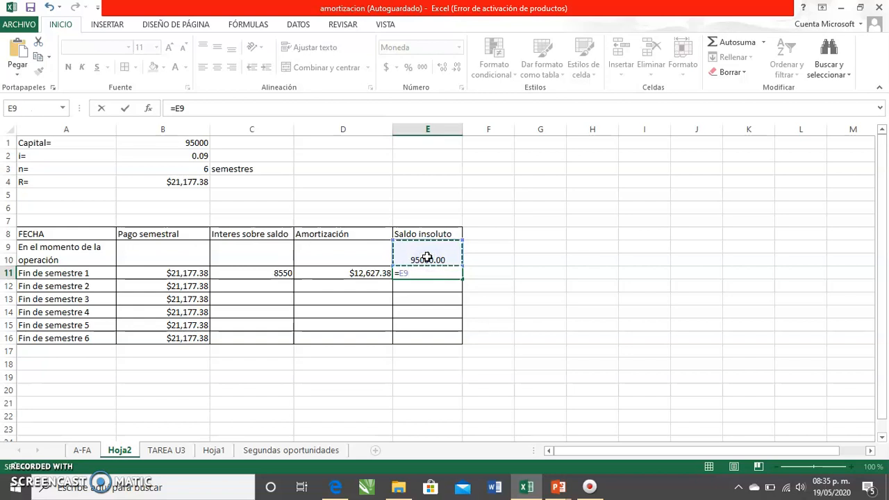
pyautogui.write('-')
pyautogui.click(368, 273)
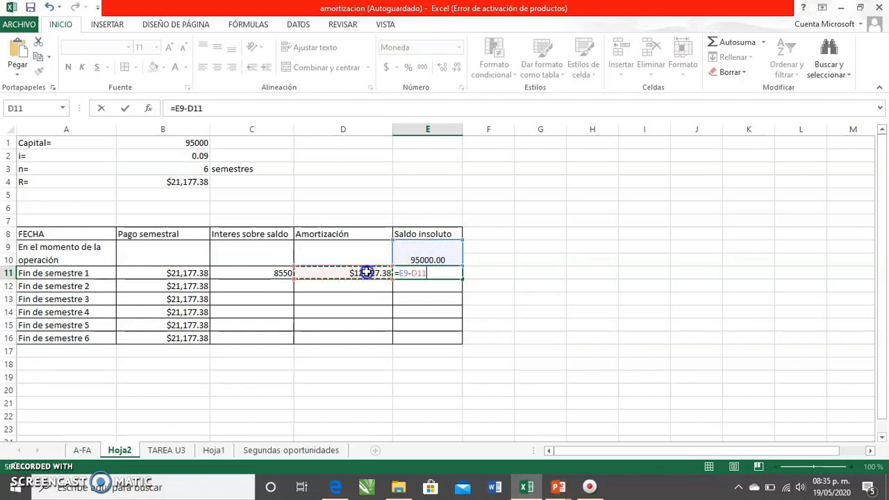
pyautogui.press('Return')
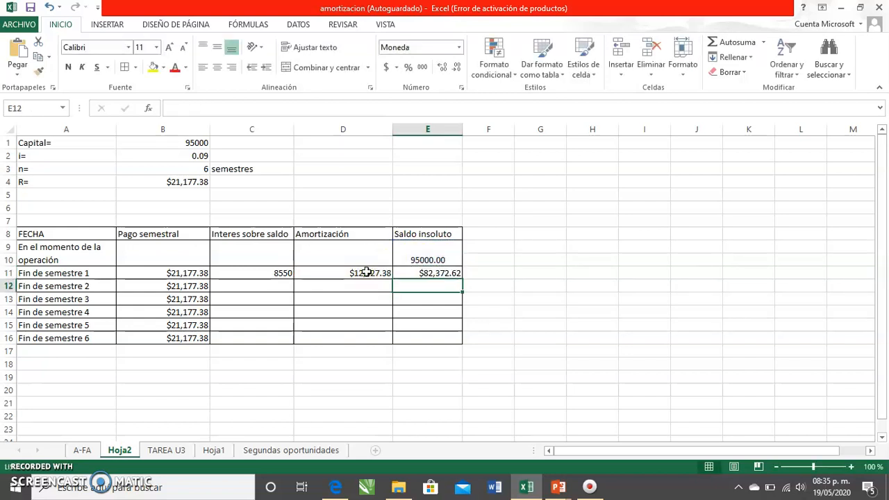
pyautogui.click(409, 275)
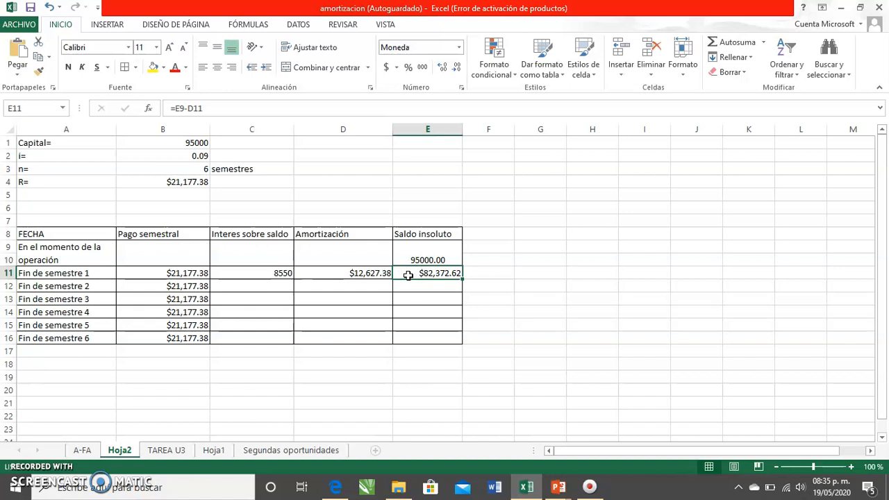
# Calculate the Interes sobre saldo of Fin de semestre 2 in C12 with =E11*B2.
pyautogui.click(239, 288)
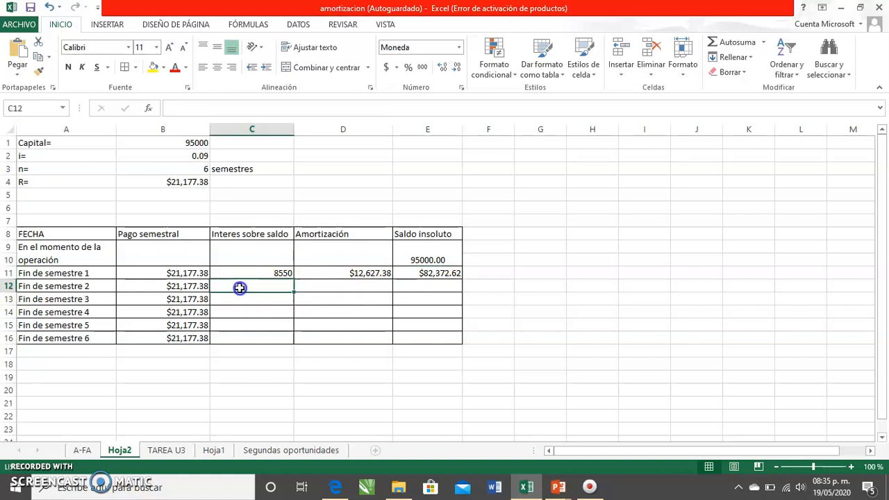
pyautogui.write('0')
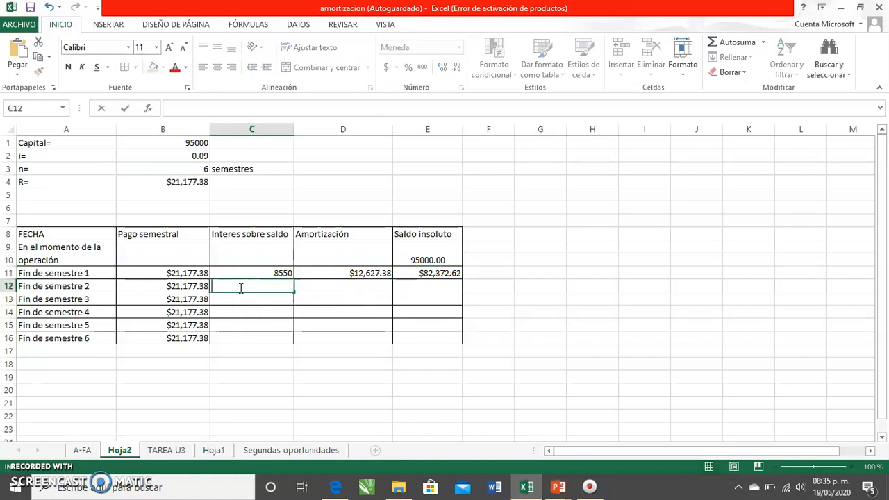
pyautogui.write('=')
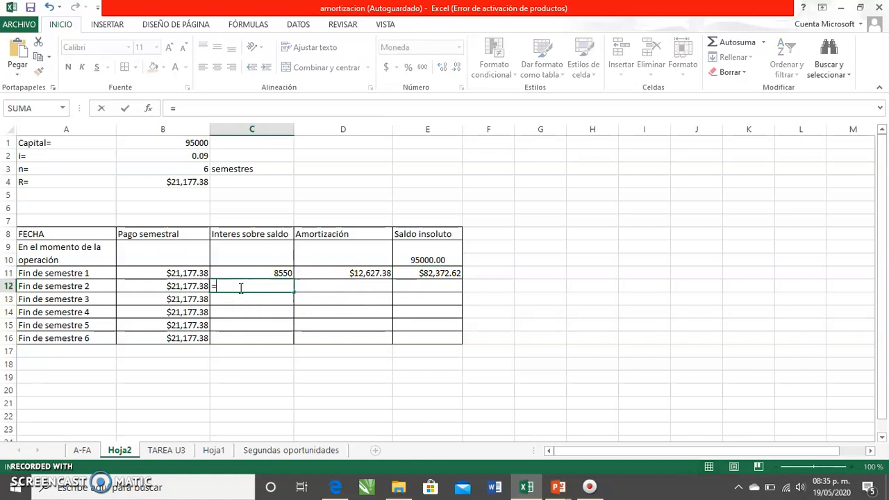
pyautogui.click(409, 269)
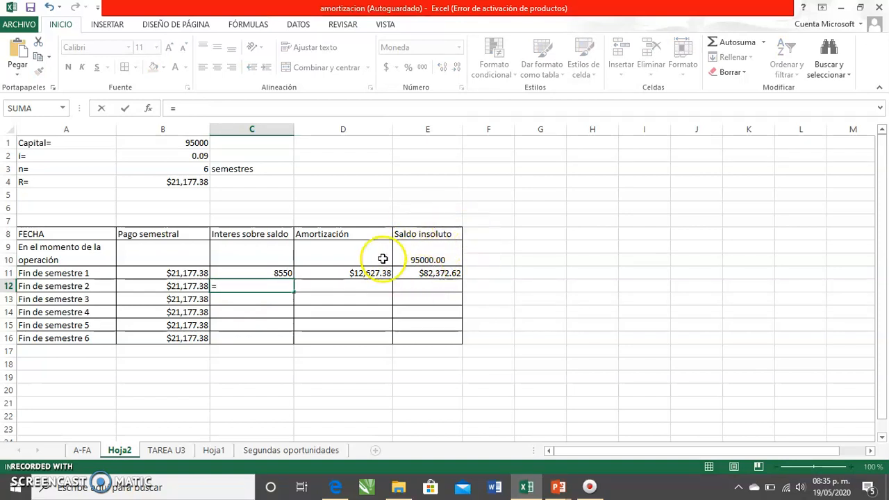
pyautogui.click(421, 273)
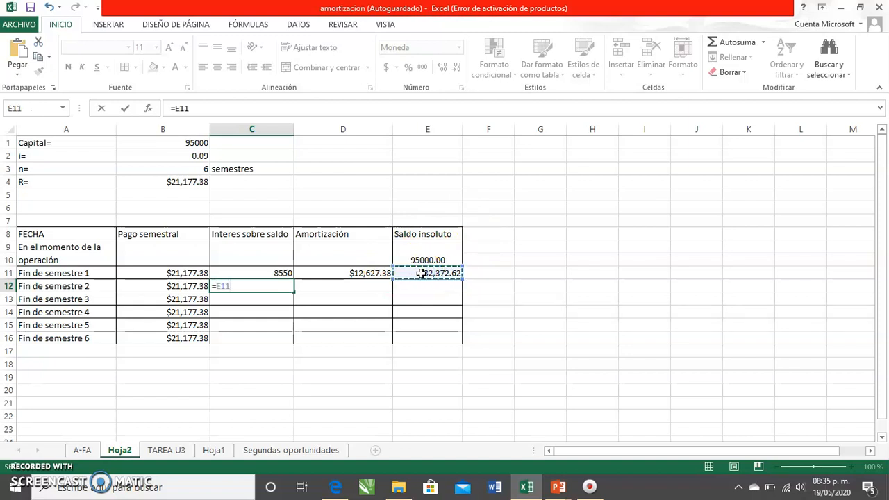
pyautogui.write('*')
pyautogui.click(176, 156)
pyautogui.press('Return')
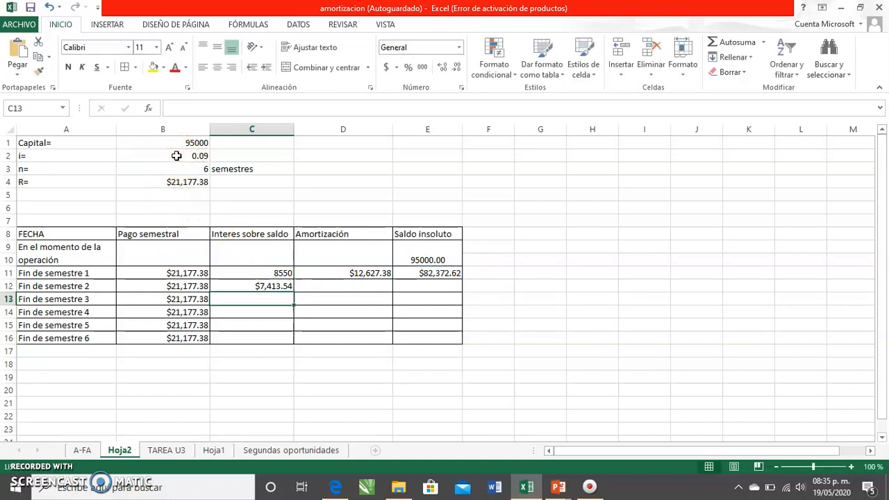
# Calculate the Amortización of Fin de semestre 2 in D12 as payment minus interest with =B12-C12.
pyautogui.click(312, 288)
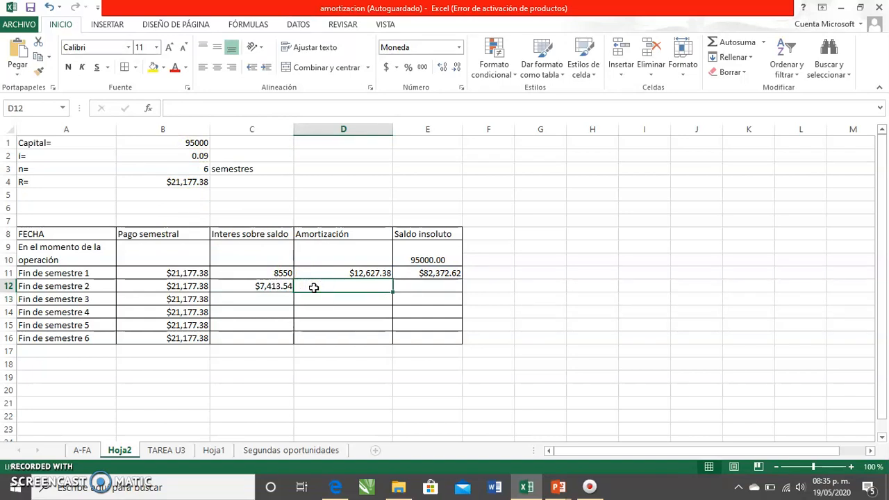
pyautogui.write('=')
pyautogui.click(181, 287)
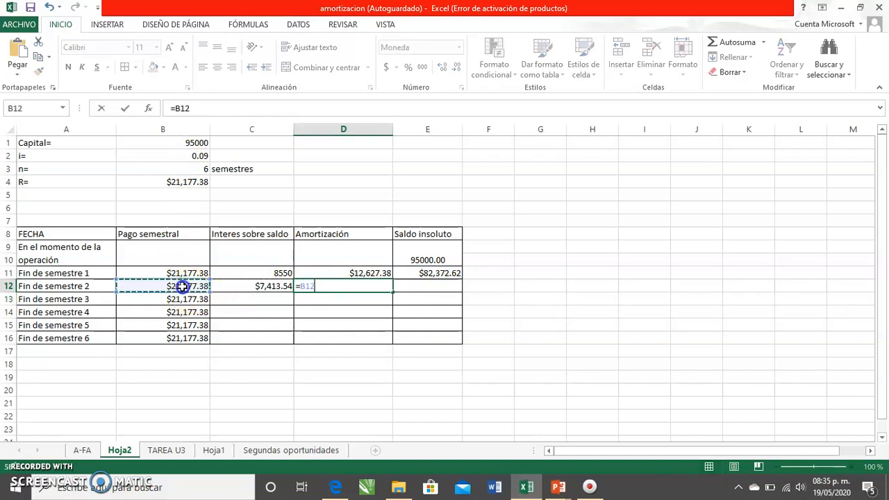
pyautogui.write('-')
pyautogui.click(238, 285)
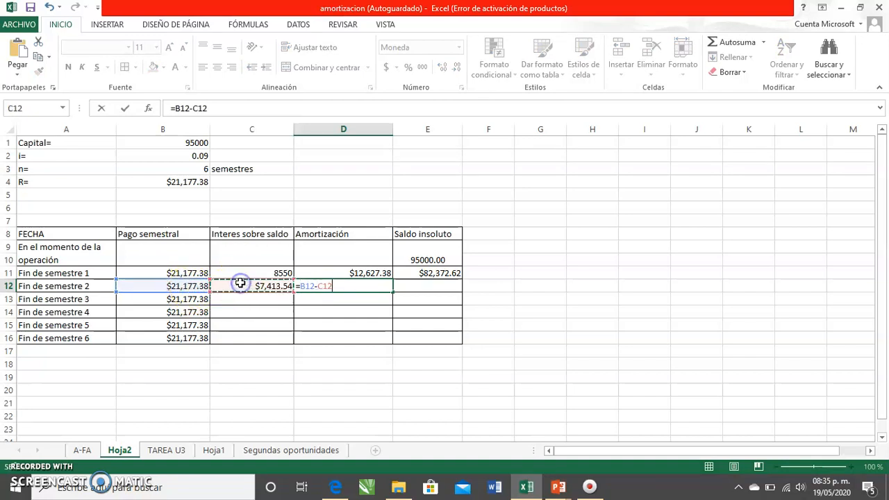
pyautogui.press('Return')
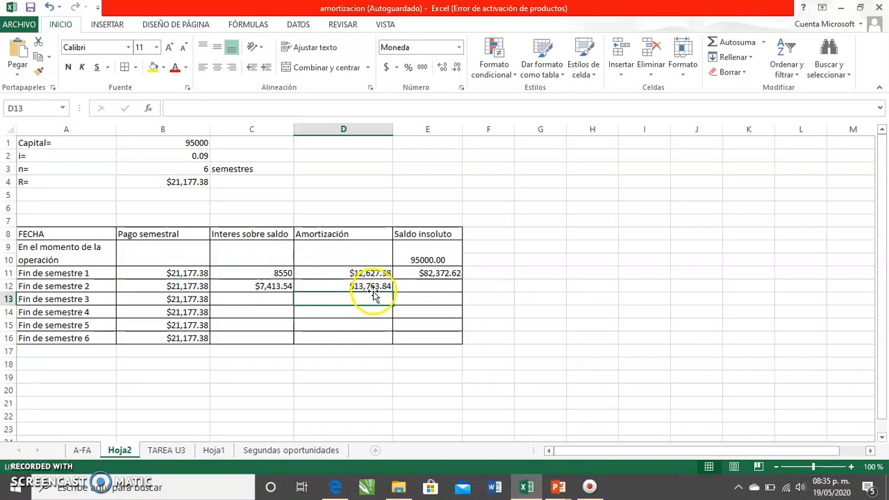
# Calculate the Saldo insoluto of Fin de semestre 2 in E12 as previous balance minus amortization with =E11-D12.
pyautogui.click(401, 288)
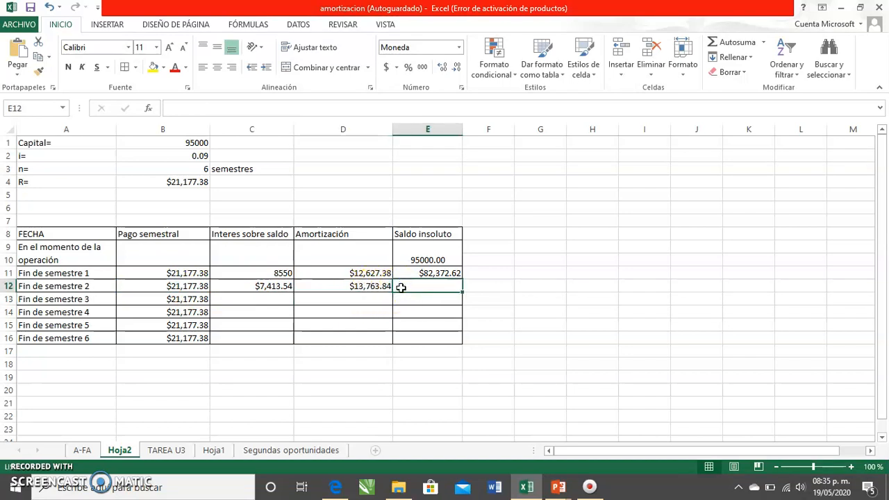
pyautogui.write('=')
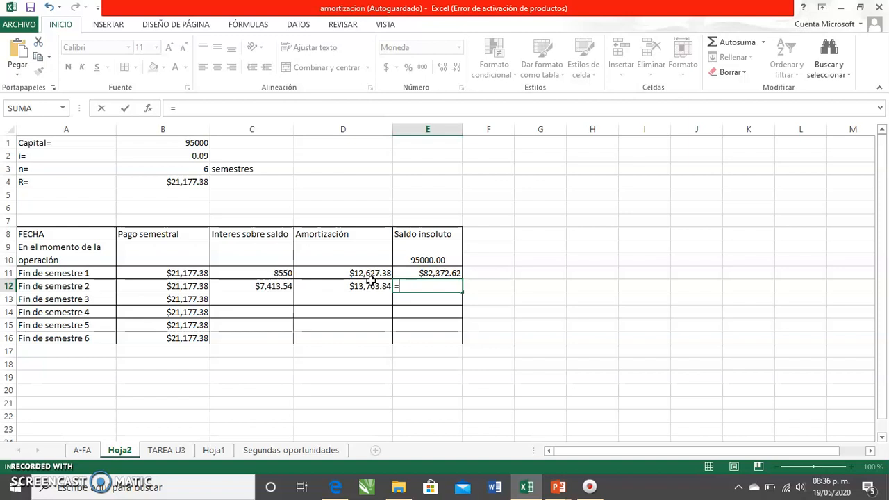
pyautogui.click(422, 272)
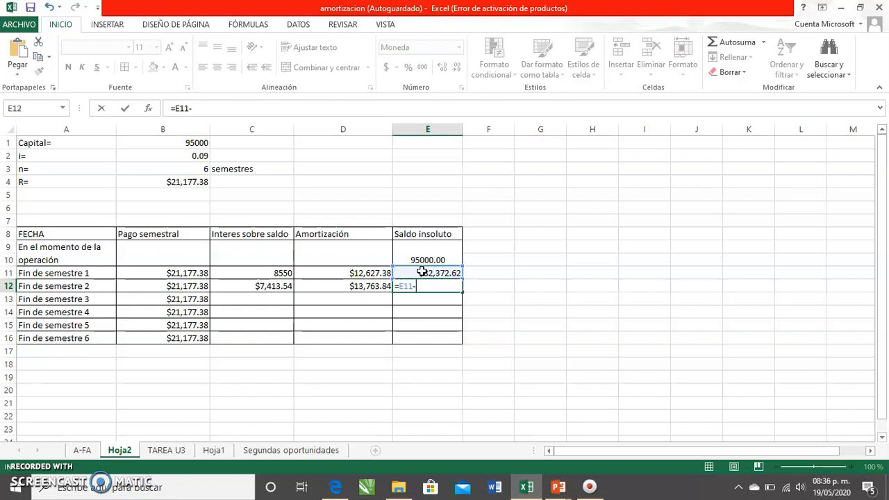
pyautogui.write('-')
pyautogui.click(351, 285)
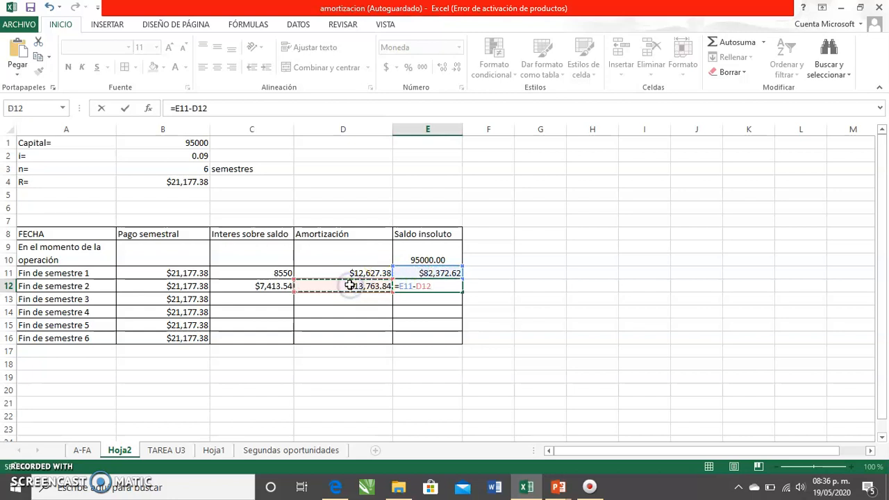
pyautogui.press('Return')
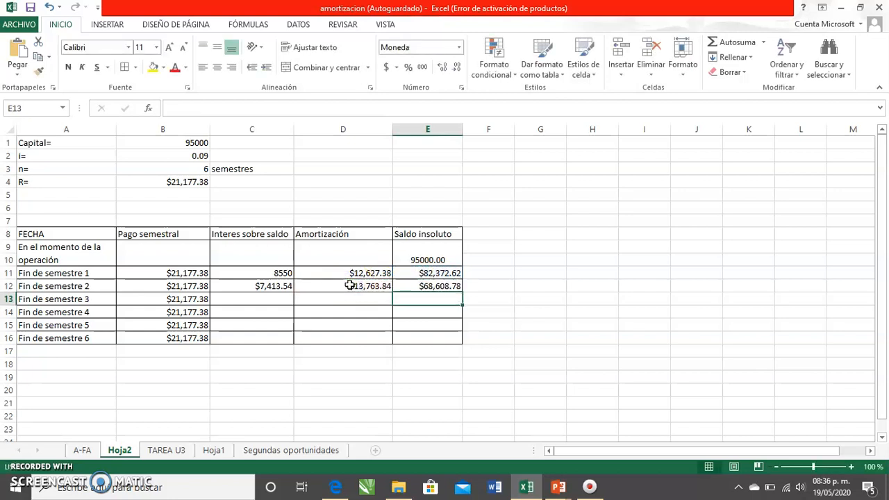
# Calculate the Interes sobre saldo of Fin de semestre 3 in C13 with =E12*B2.
pyautogui.click(228, 300)
pyautogui.write('=')
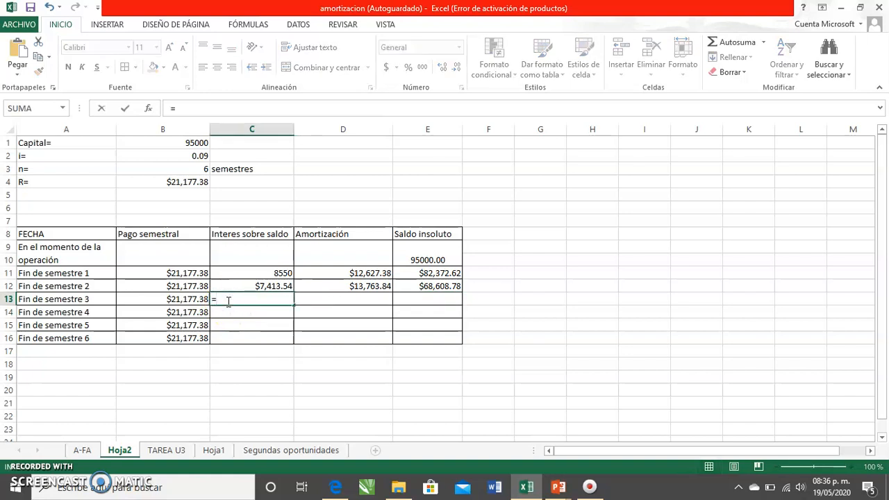
pyautogui.click(424, 285)
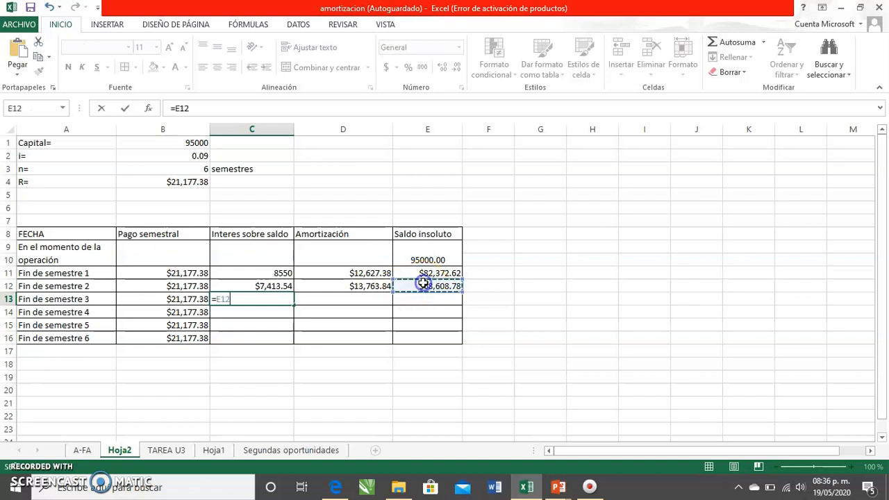
pyautogui.write('¨*')
pyautogui.press('BackSpace')
pyautogui.press('BackSpace')
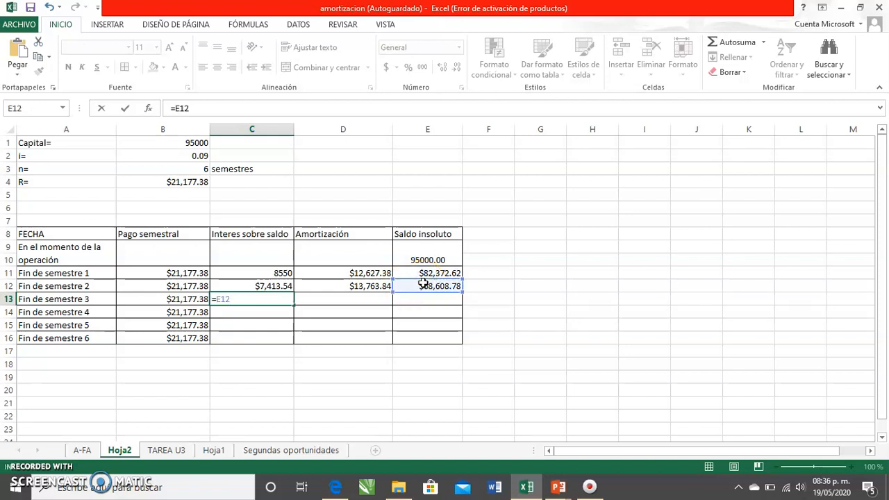
pyautogui.write('*')
pyautogui.click(152, 156)
pyautogui.press('Return')
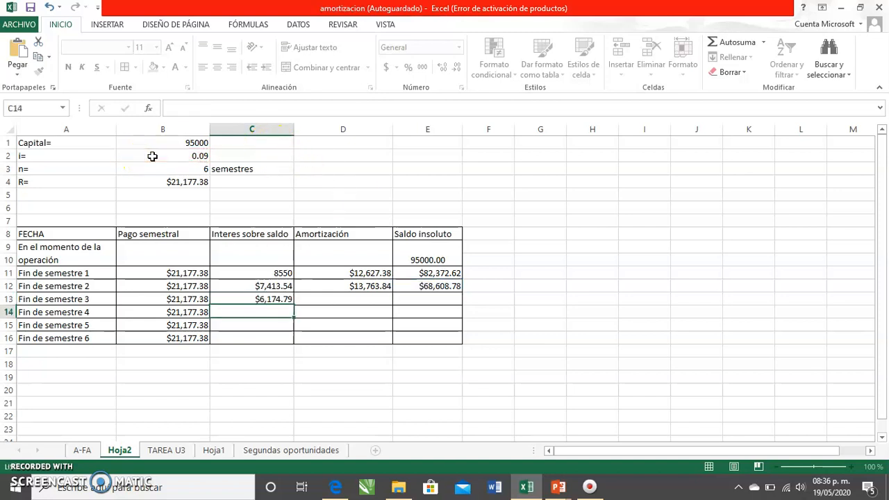
# Calculate the Amortización of Fin de semestre 3 in D13 as payment minus interest with =B13-C13.
pyautogui.click(345, 302)
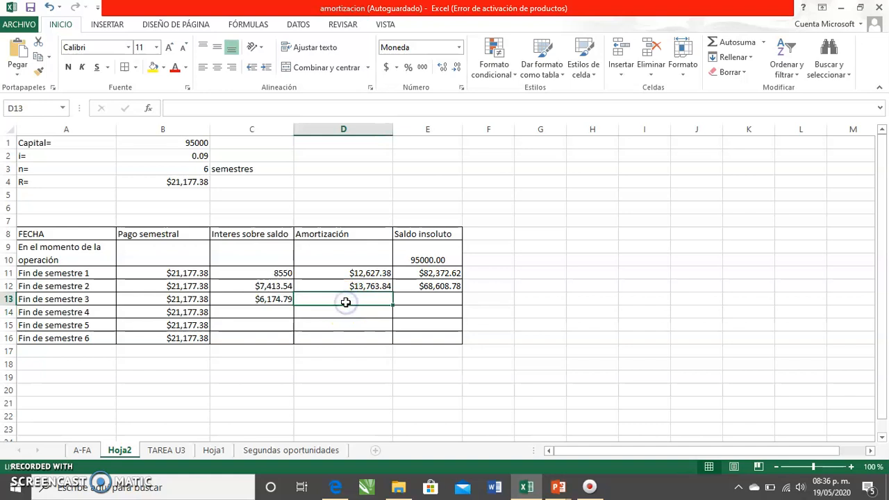
pyautogui.write('=')
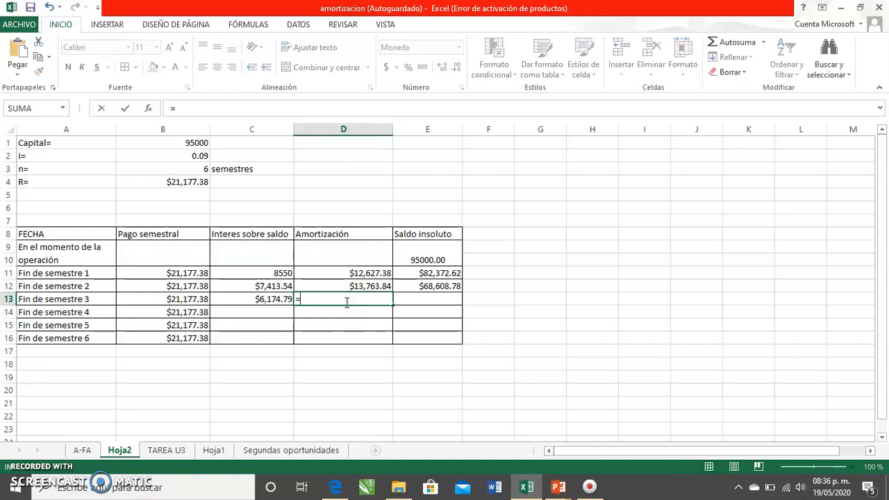
pyautogui.click(179, 299)
pyautogui.write('-')
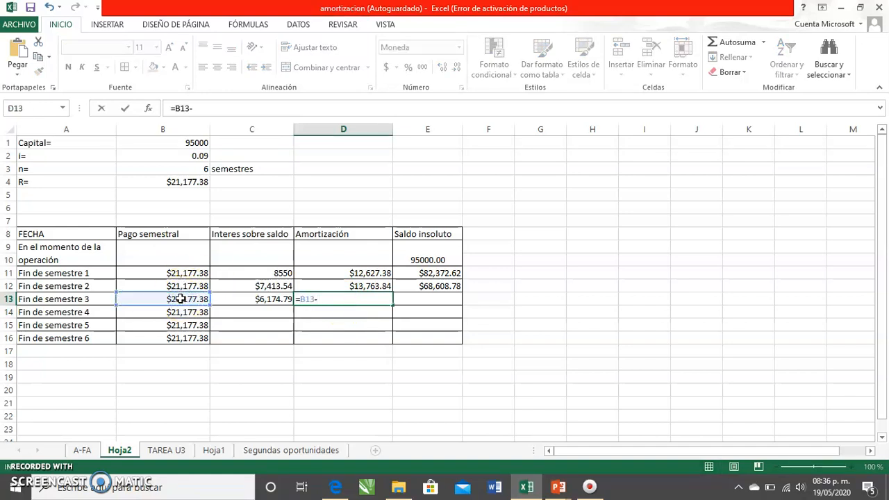
pyautogui.click(289, 299)
pyautogui.press('Return')
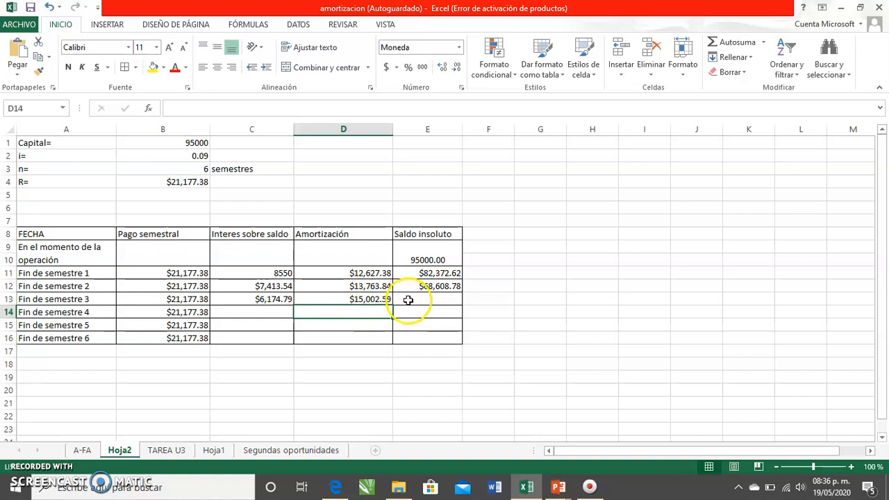
# Calculate the Saldo insoluto of Fin de semestre 3 in E13 as previous balance minus amortization with =E12-D13.
pyautogui.click(407, 301)
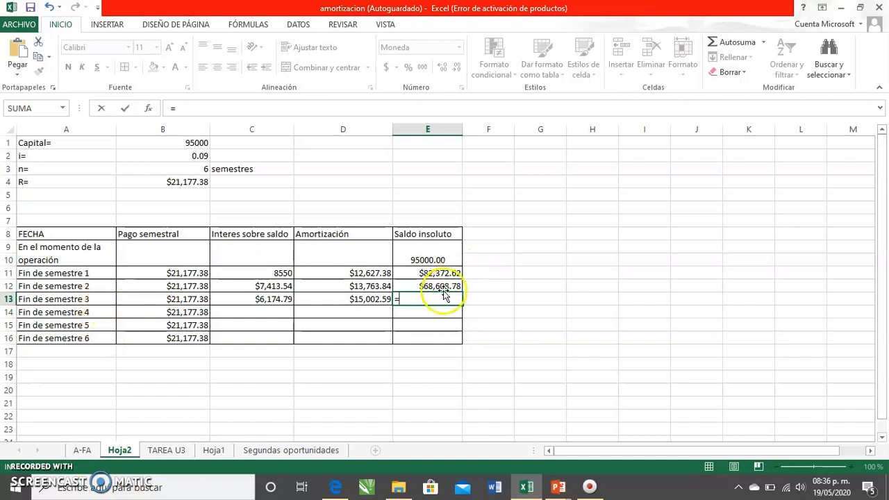
pyautogui.click(441, 284)
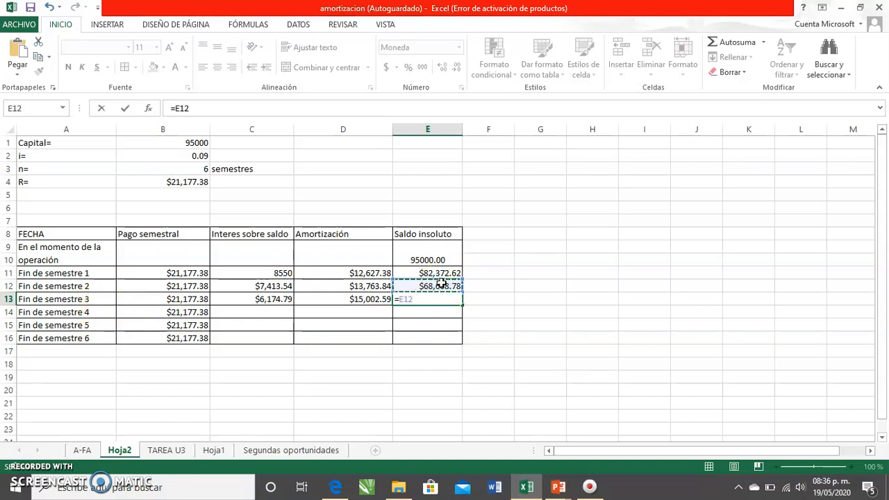
pyautogui.write('-')
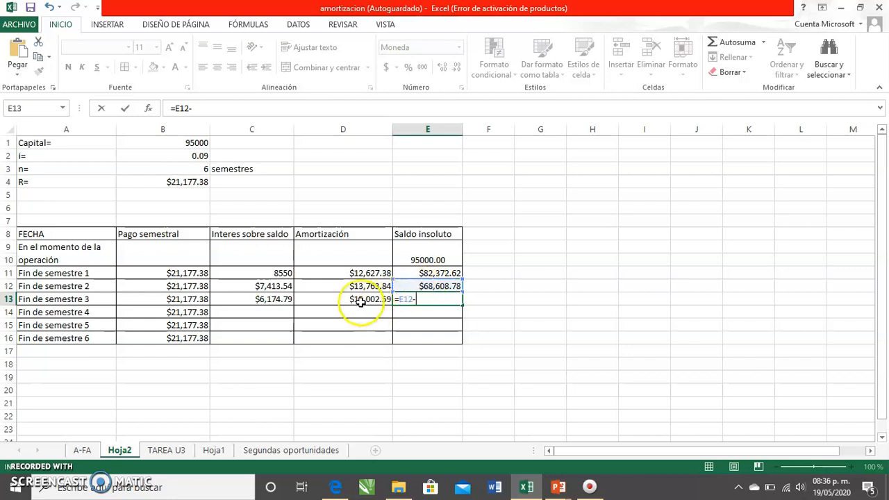
pyautogui.click(361, 303)
pyautogui.press('Return')
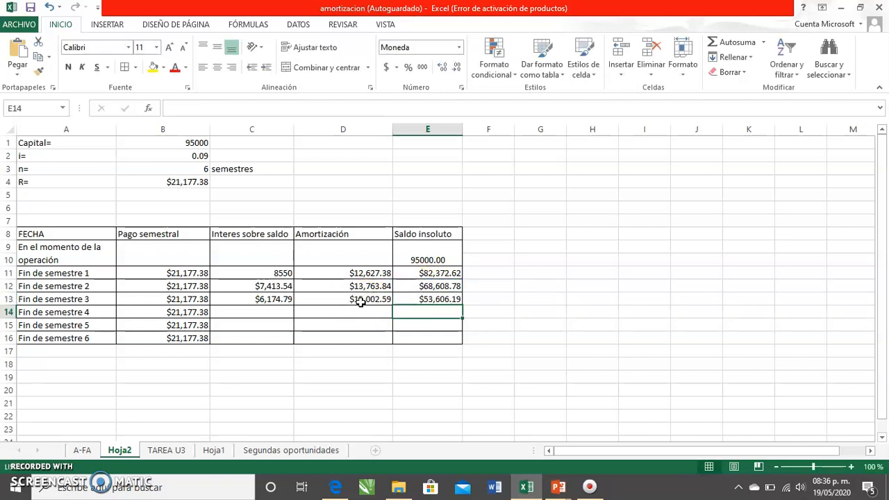
# Calculate the Interes sobre saldo of Fin de semestre 4 in C14 with =E13*B2.
pyautogui.click(248, 314)
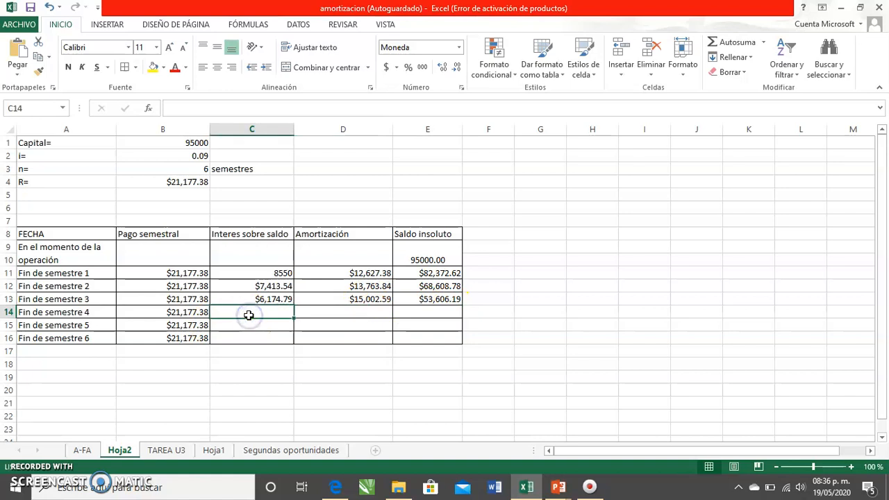
pyautogui.write('=')
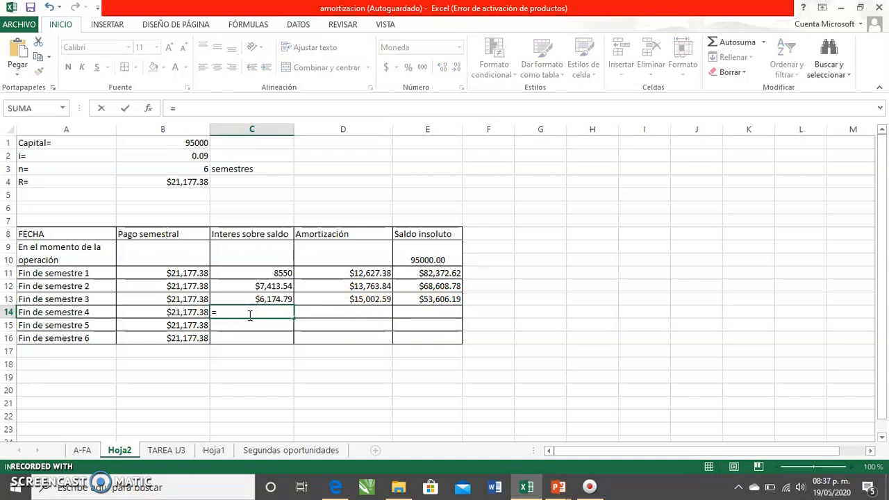
pyautogui.click(410, 300)
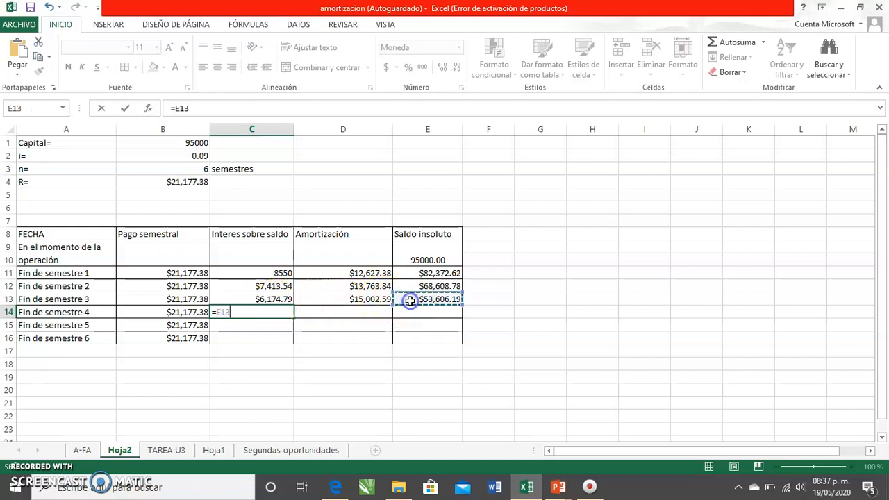
pyautogui.click(189, 155)
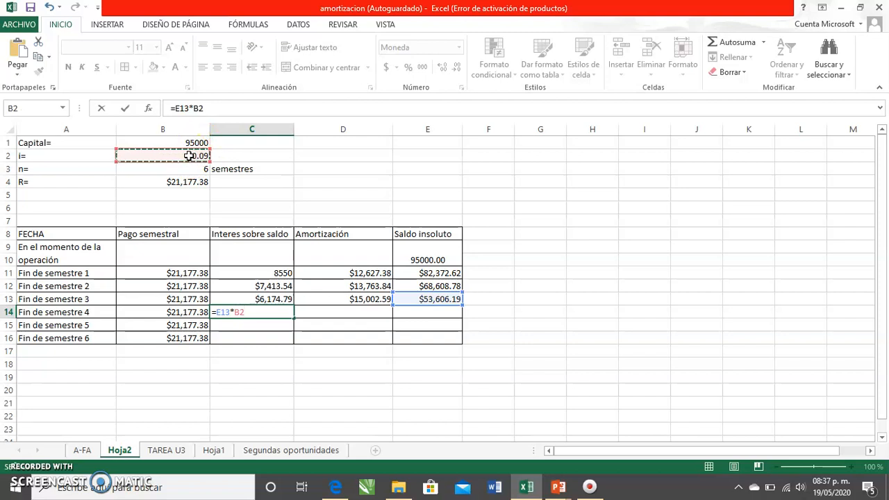
pyautogui.press('Return')
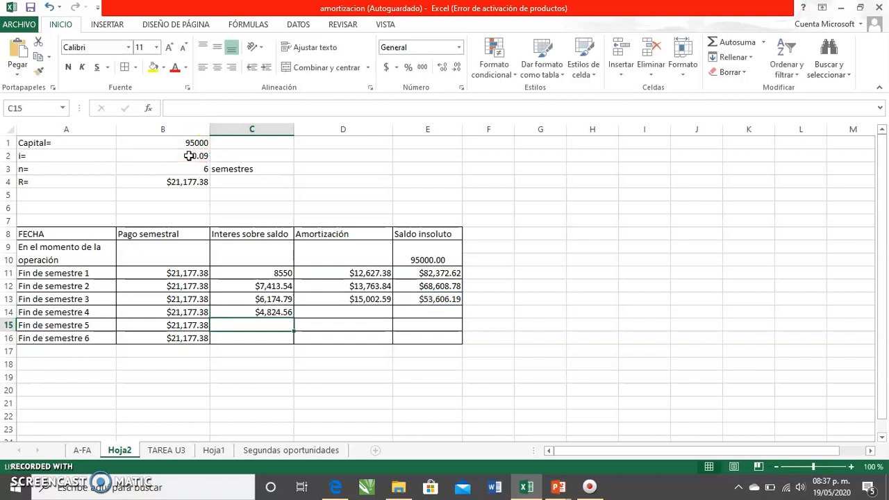
# Calculate the Amortización of Fin de semestre 4 in D14 as payment minus interest with =B14-C14.
pyautogui.press('Up')
pyautogui.press('Right')
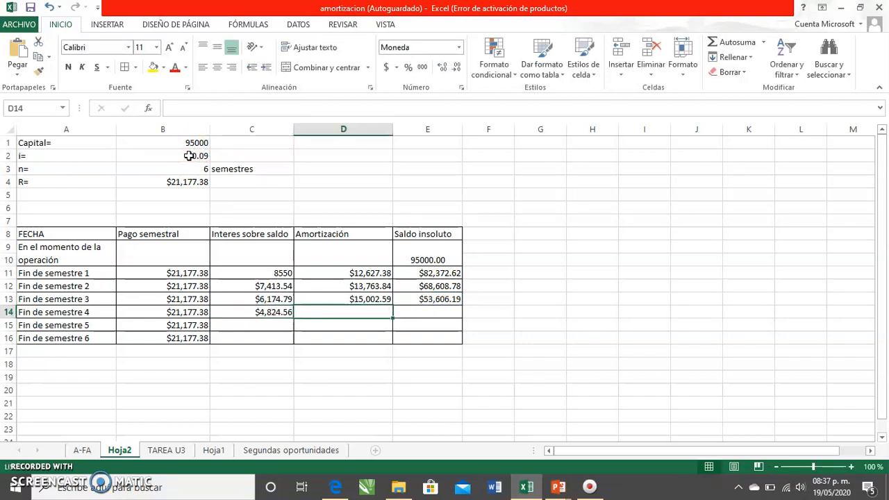
pyautogui.write('=')
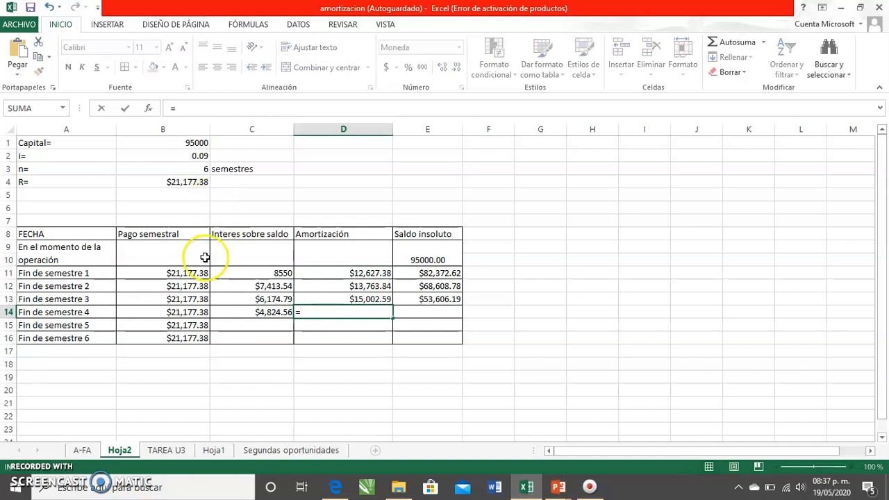
pyautogui.click(152, 315)
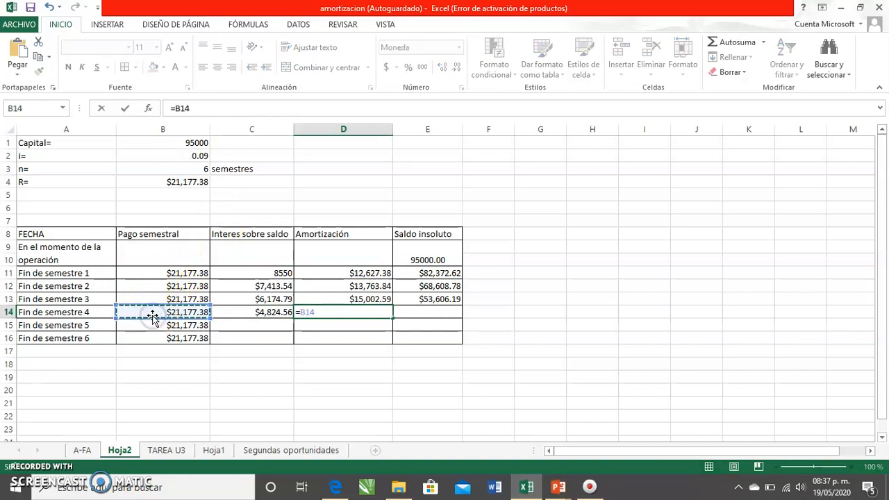
pyautogui.write('-')
pyautogui.click(245, 312)
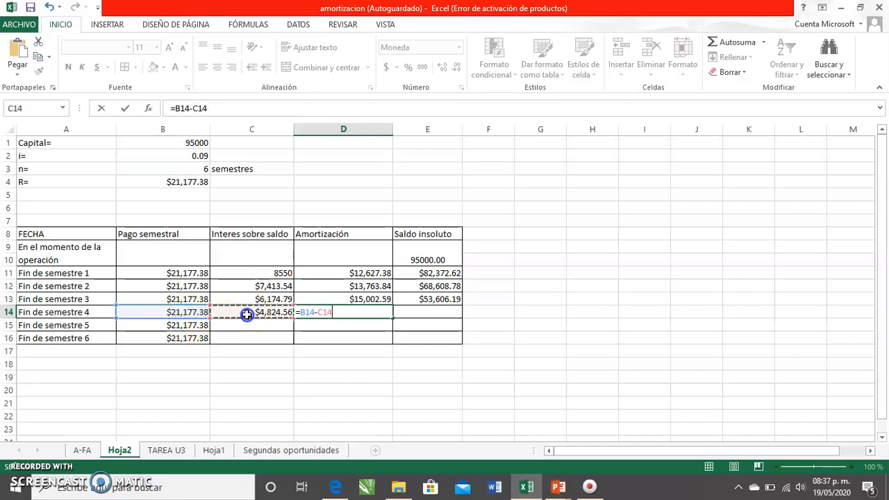
pyautogui.press('Return')
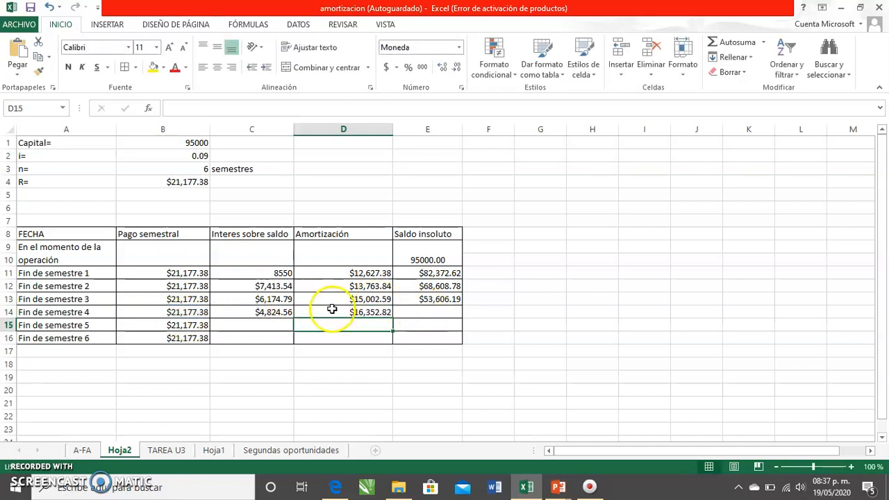
# Calculate the Saldo insoluto of Fin de semestre 4 in E14 as previous balance minus amortization with =E13-D14.
pyautogui.click(430, 309)
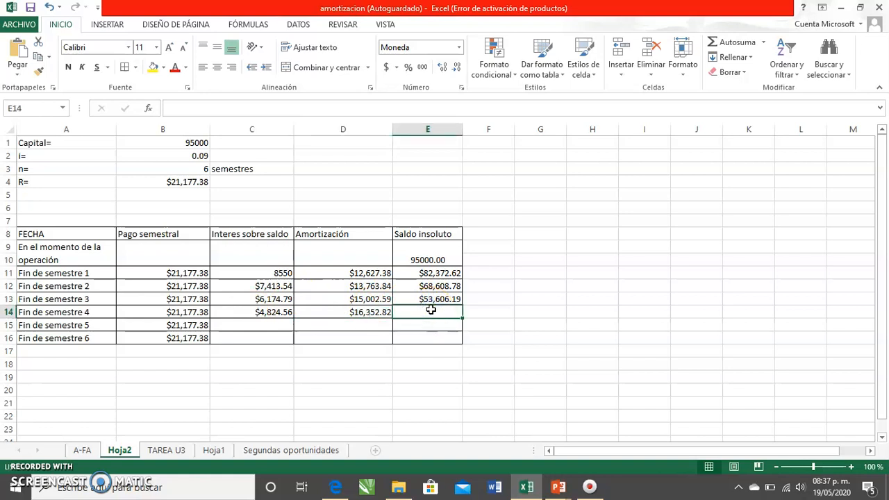
pyautogui.write('=')
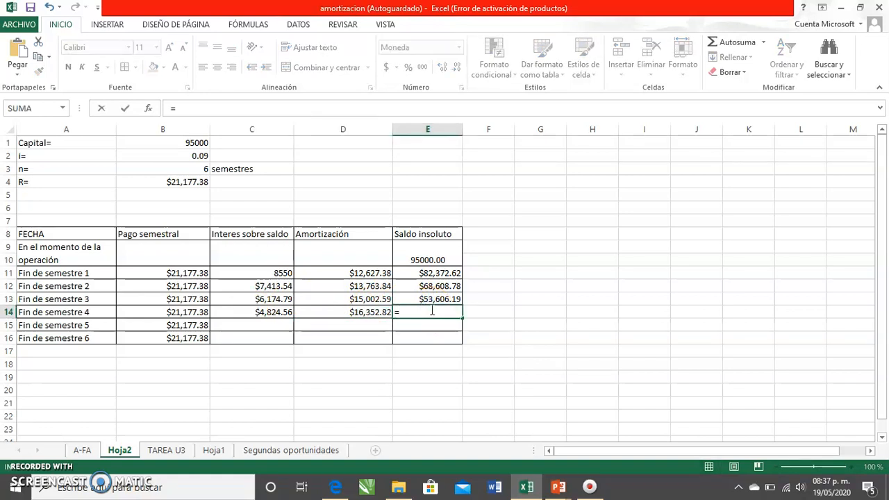
pyautogui.click(431, 299)
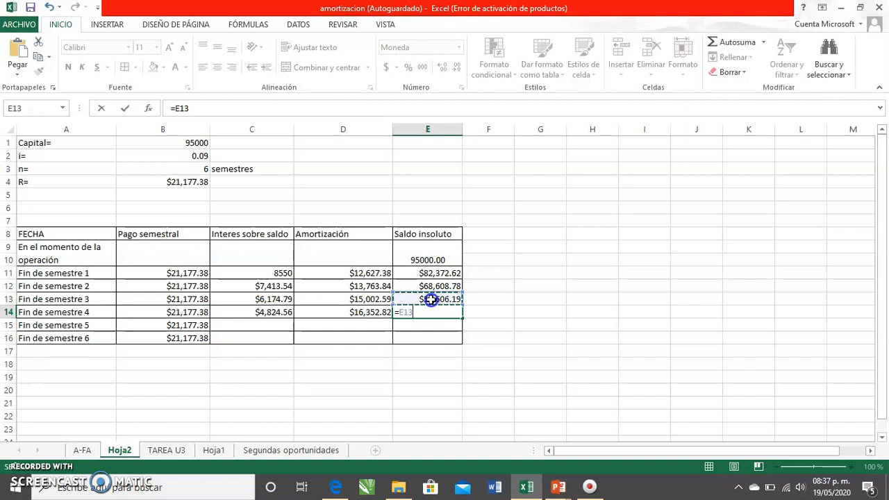
pyautogui.write('-')
pyautogui.click(352, 312)
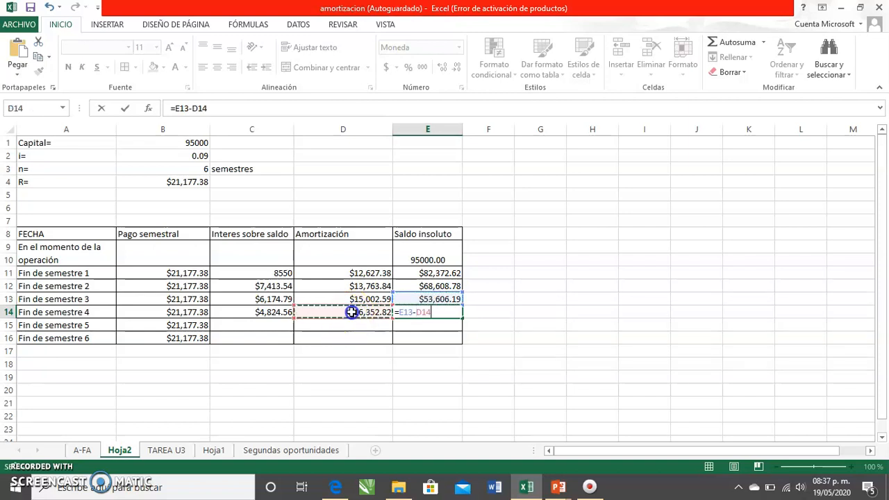
pyautogui.press('Return')
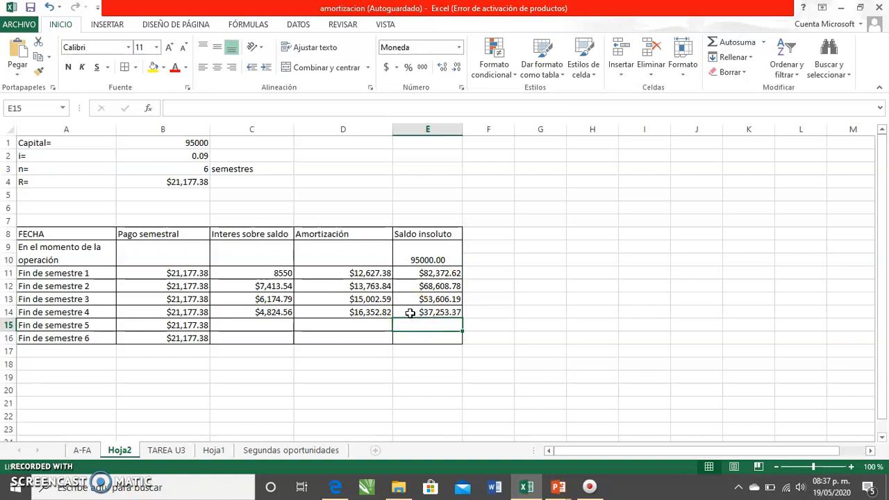
# Calculate the Interes sobre saldo of Fin de semestre 5 in C15 as previous balance times rate with =E14*B2.
pyautogui.click(258, 323)
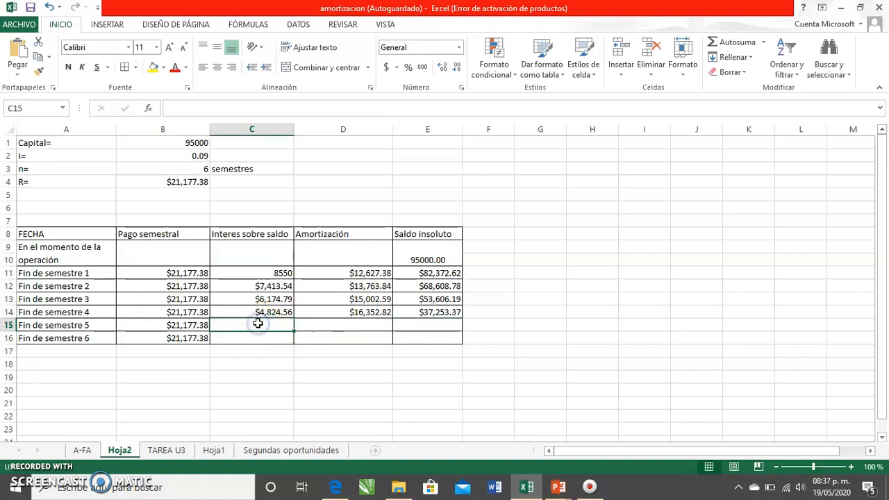
pyautogui.write('=')
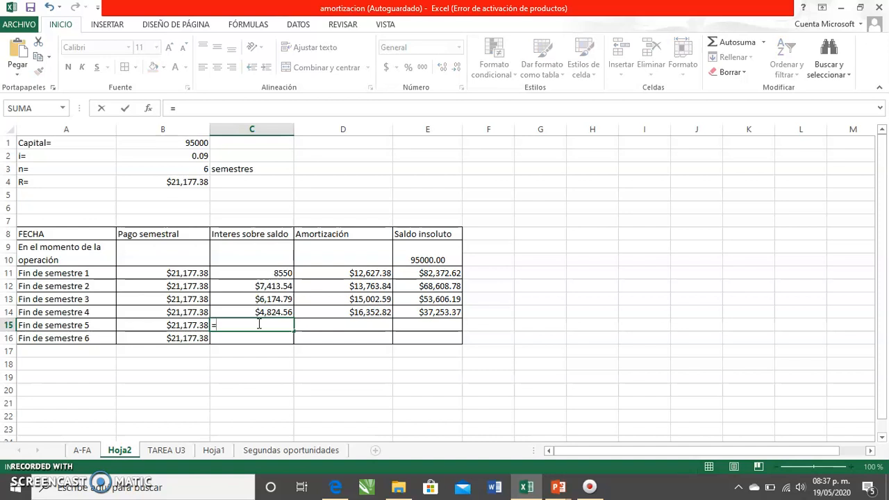
pyautogui.click(431, 312)
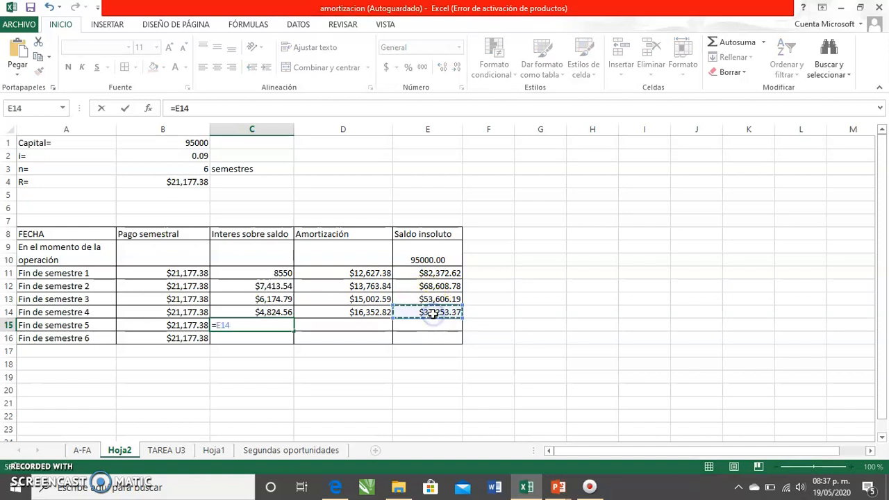
pyautogui.write('*')
pyautogui.click(191, 158)
pyautogui.press('Return')
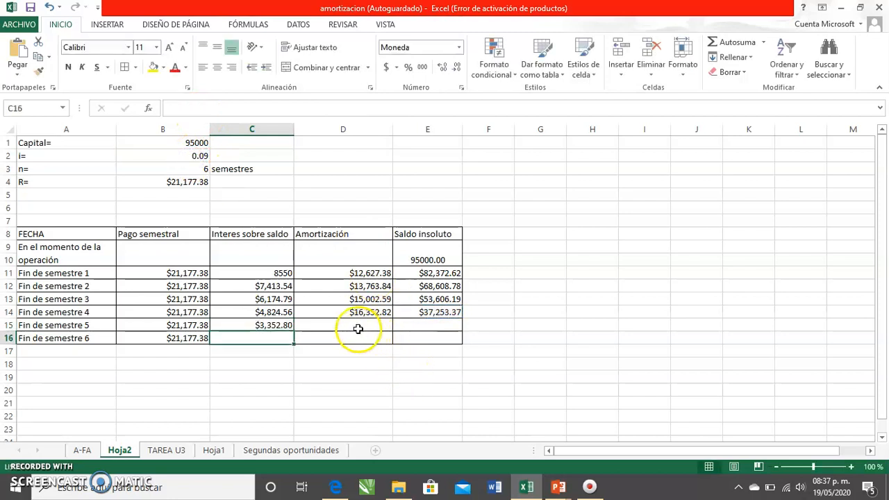
# Calculate the Amortización of Fin de semestre 5 in D15 as payment minus interest with =B15-C15.
pyautogui.click(354, 327)
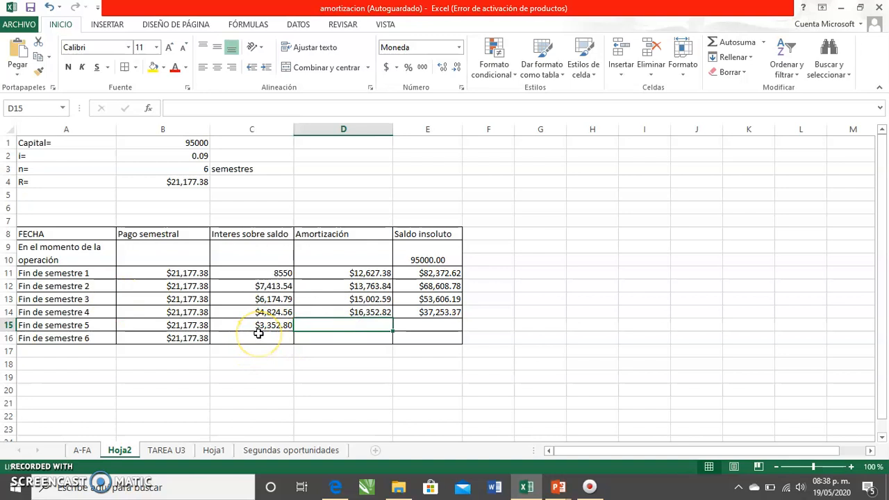
pyautogui.write('=')
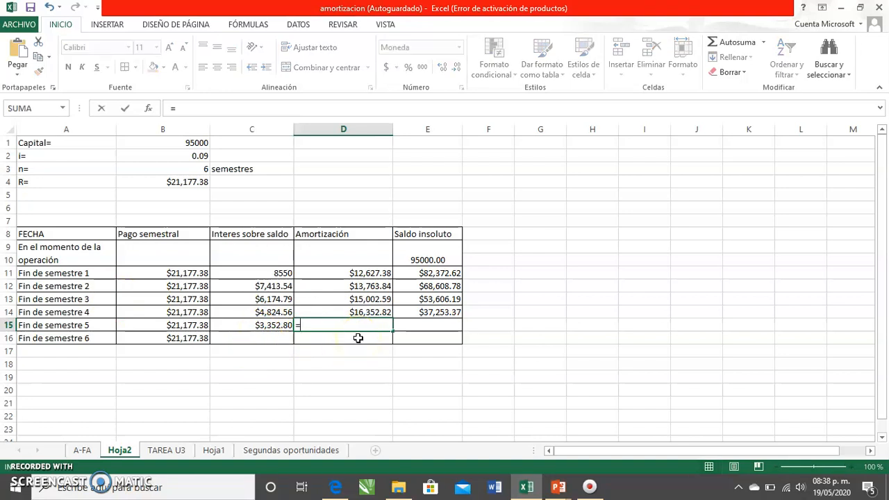
pyautogui.click(195, 325)
pyautogui.write('-')
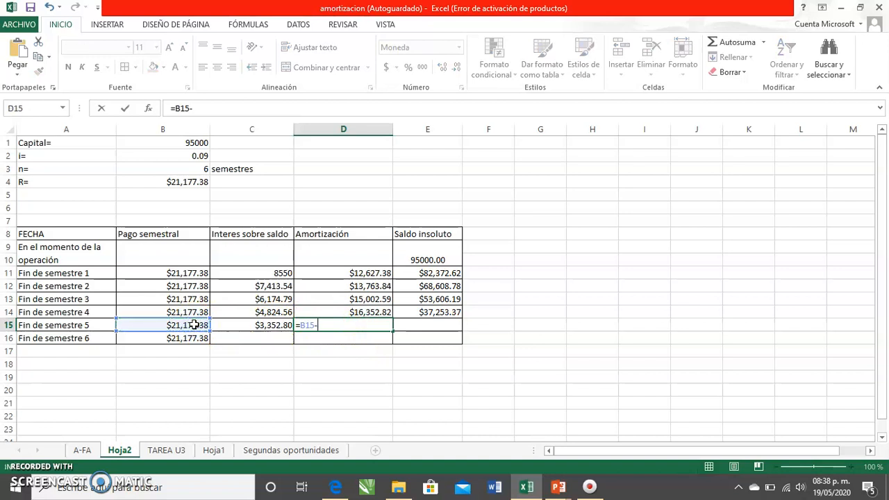
pyautogui.click(239, 325)
pyautogui.press('Return')
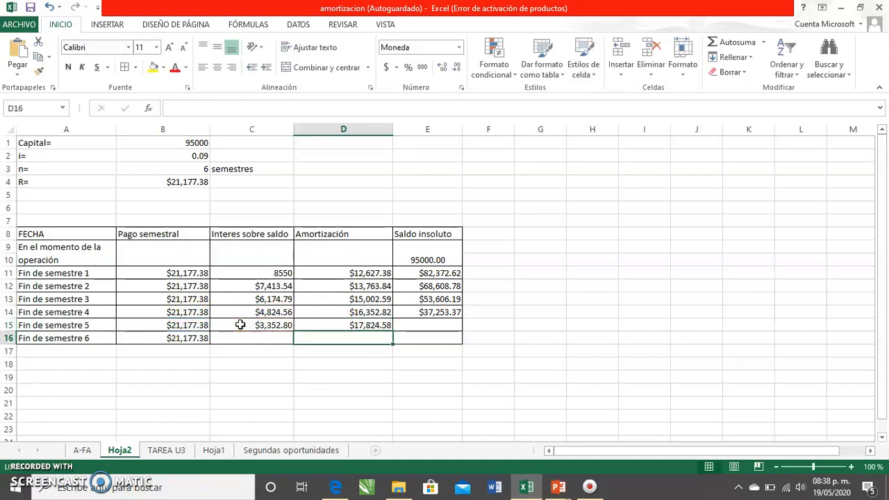
# Calculate the Saldo insoluto of Fin de semestre 5 in E15 as previous balance minus amortization with =E14-D15.
pyautogui.click(345, 325)
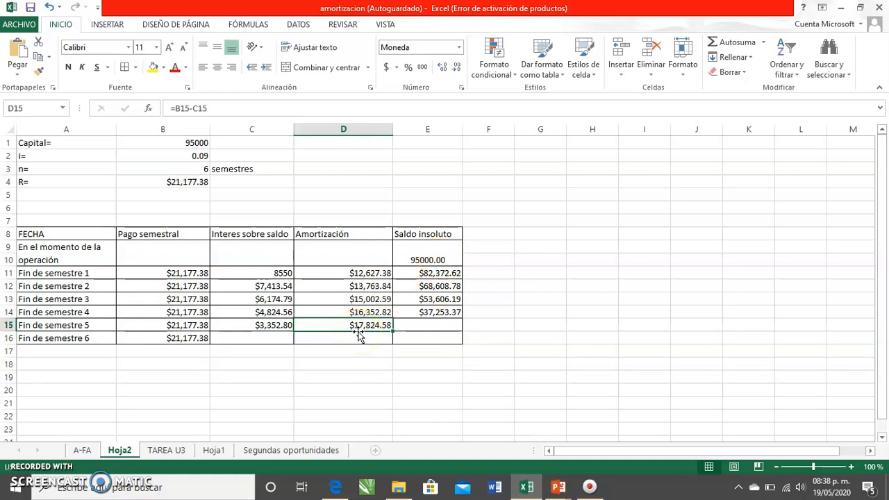
pyautogui.click(385, 332)
pyautogui.click(410, 324)
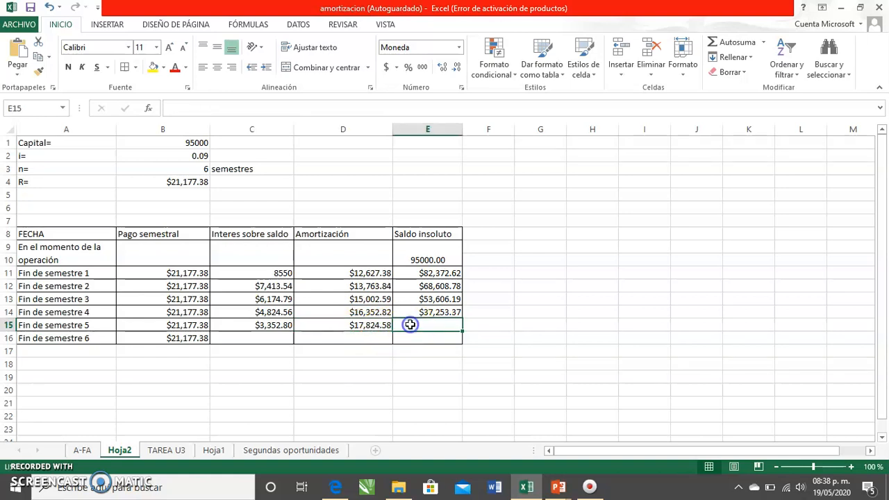
pyautogui.write('=')
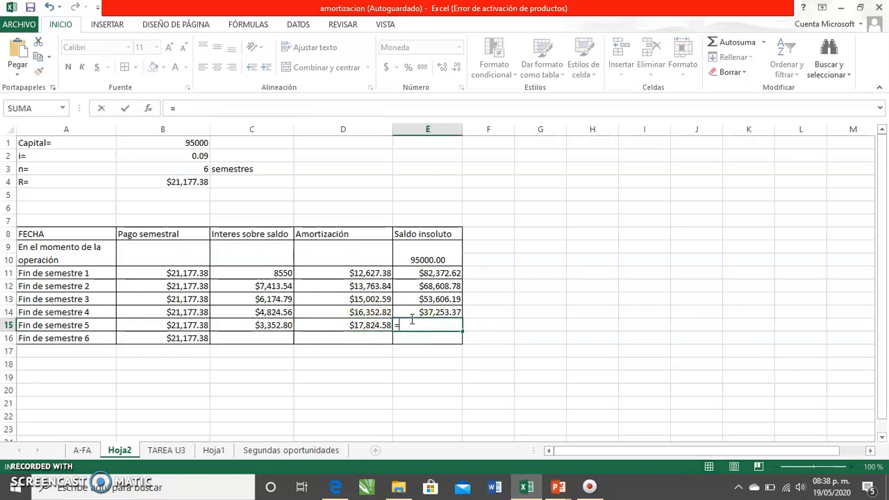
pyautogui.click(423, 311)
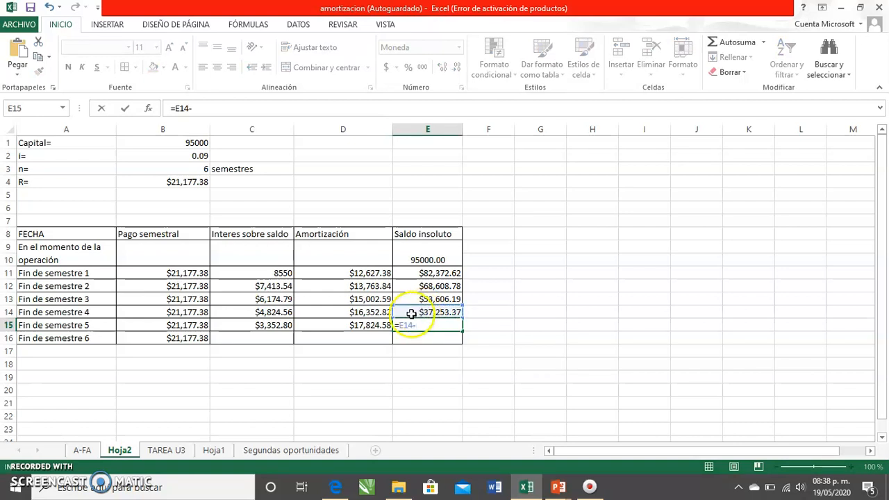
pyautogui.click(363, 325)
pyautogui.press('Return')
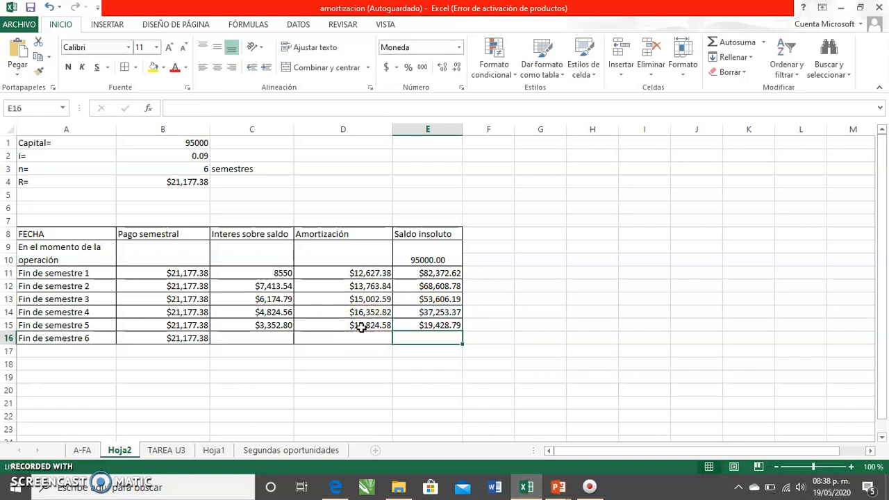
# Calculate the Interes sobre saldo of Fin de semestre 6 in C16 as previous balance times rate with =E15*B2.
pyautogui.click(250, 336)
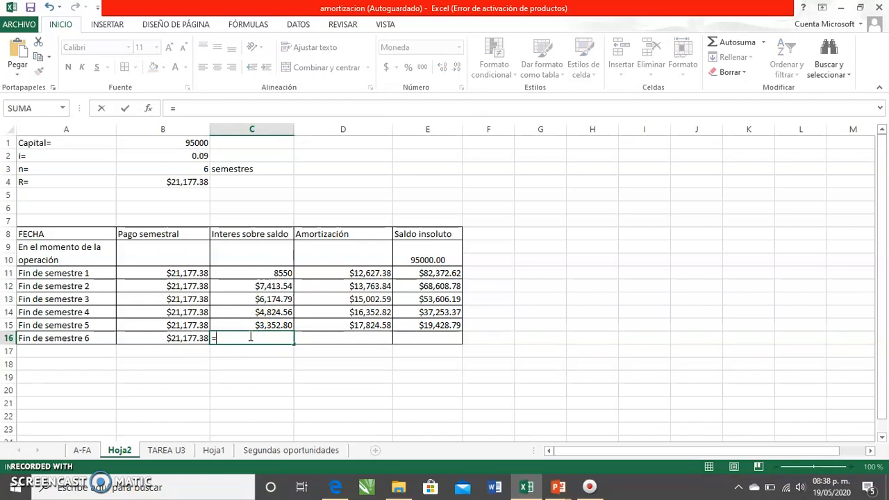
pyautogui.click(420, 326)
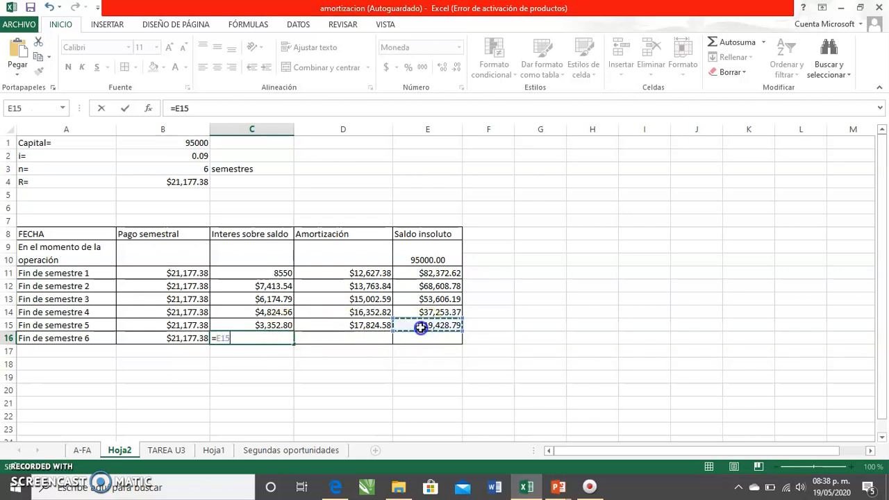
pyautogui.write('*')
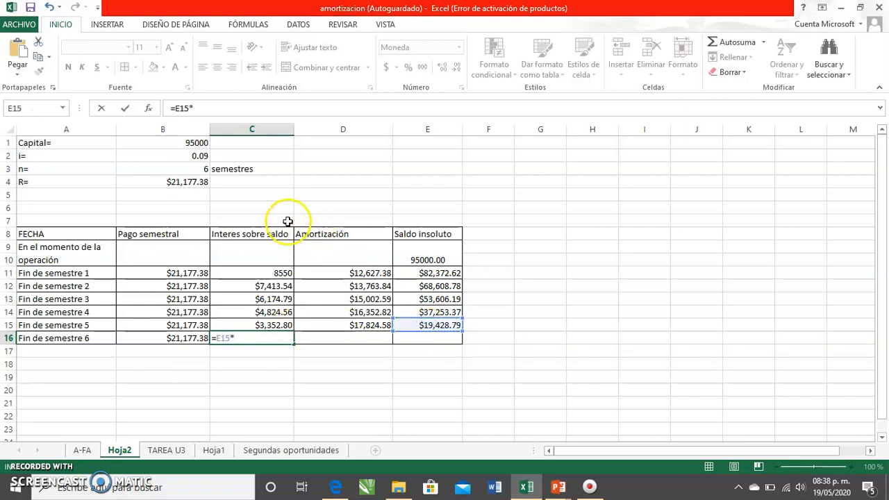
pyautogui.click(200, 157)
pyautogui.press('Return')
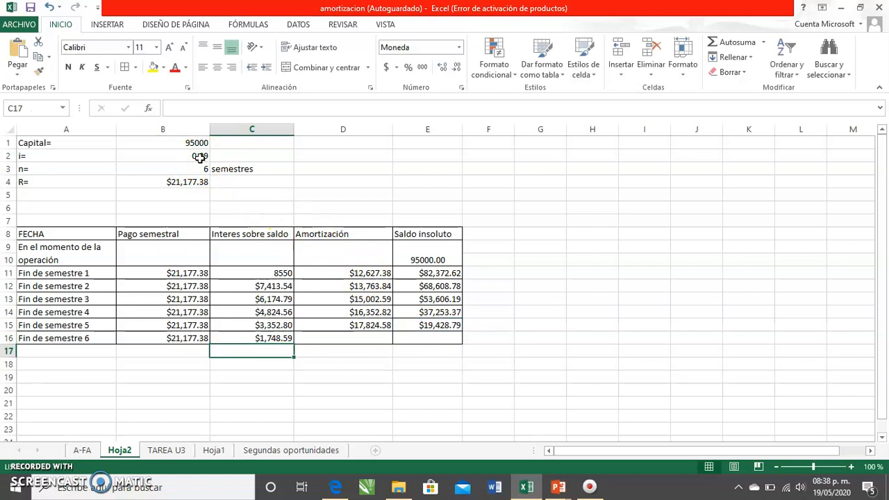
# Calculate the Amortización of Fin de semestre 6 in D16 as payment minus interest with =B16-C16.
pyautogui.press('Up')
pyautogui.press('Right')
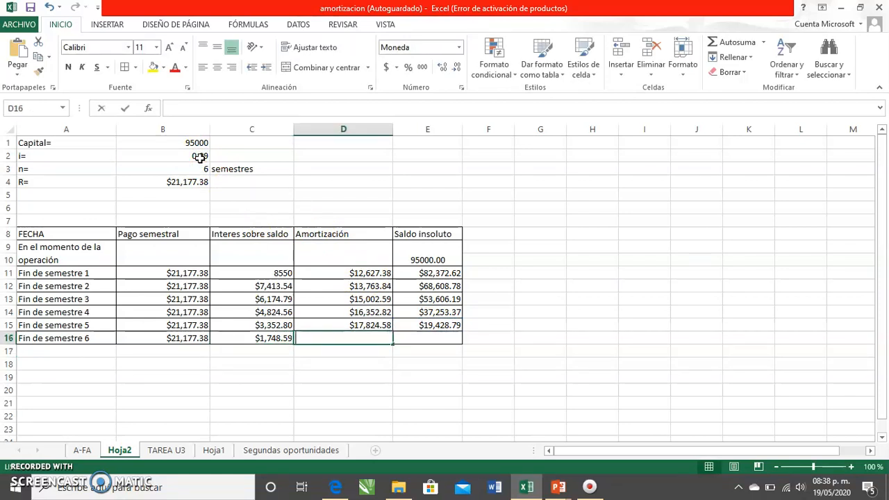
pyautogui.write('=')
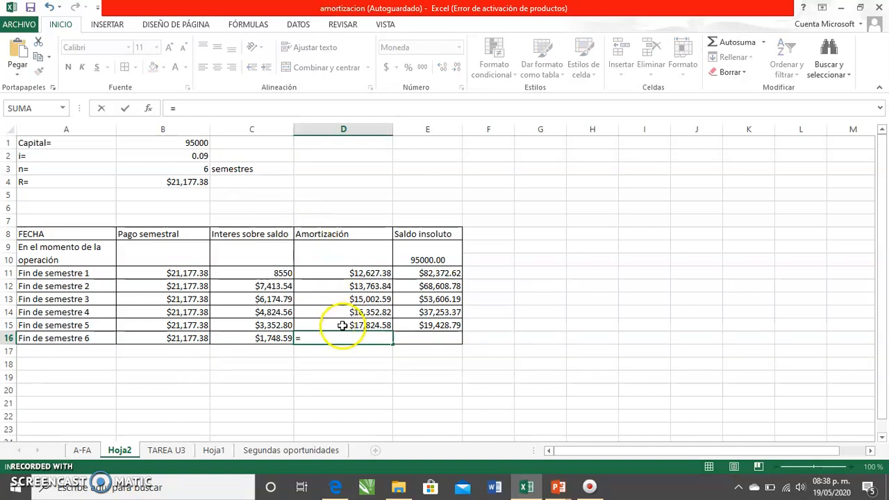
pyautogui.click(167, 339)
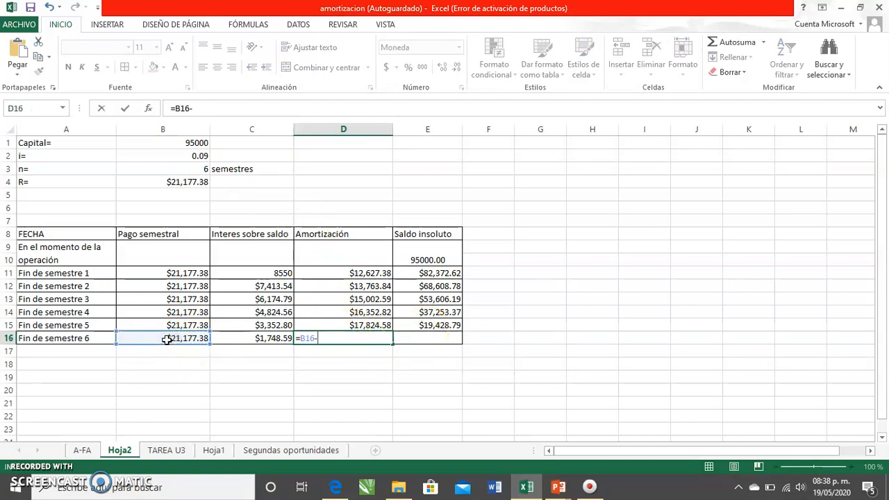
pyautogui.click(240, 339)
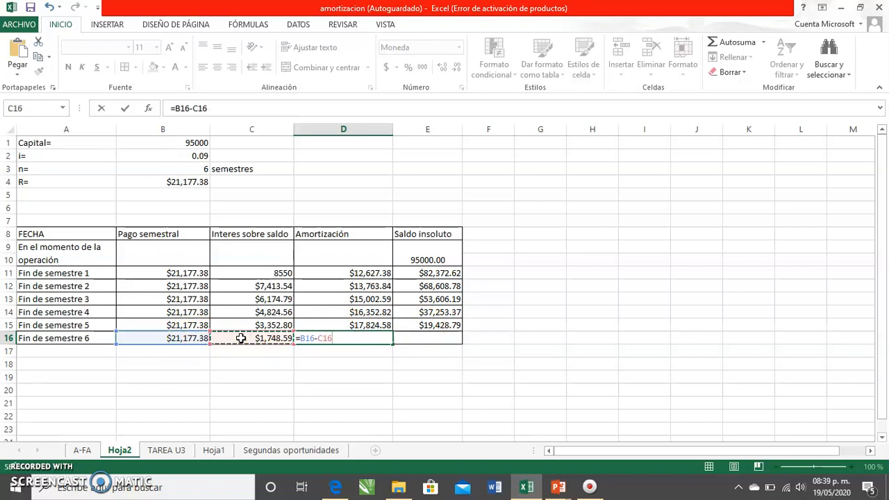
pyautogui.press('Return')
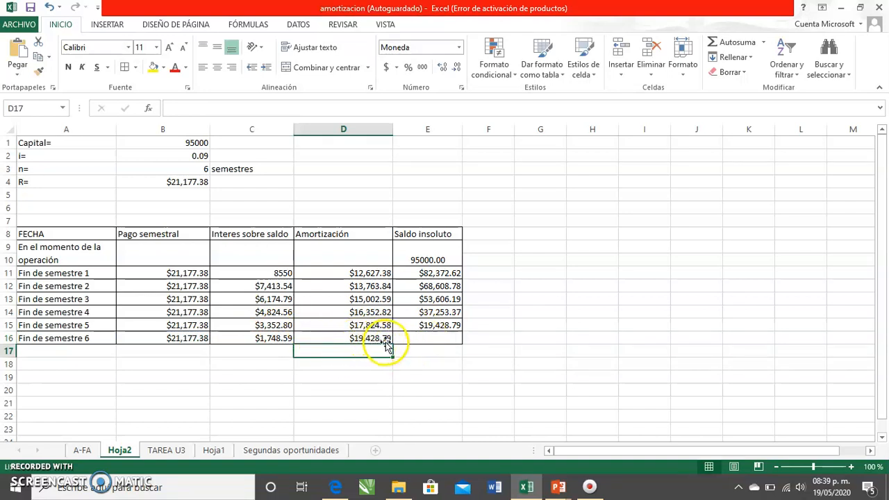
# Calculate the Saldo insoluto of Fin de semestre 6 in E16 as previous balance minus amortization with =E15-D16.
pyautogui.click(428, 335)
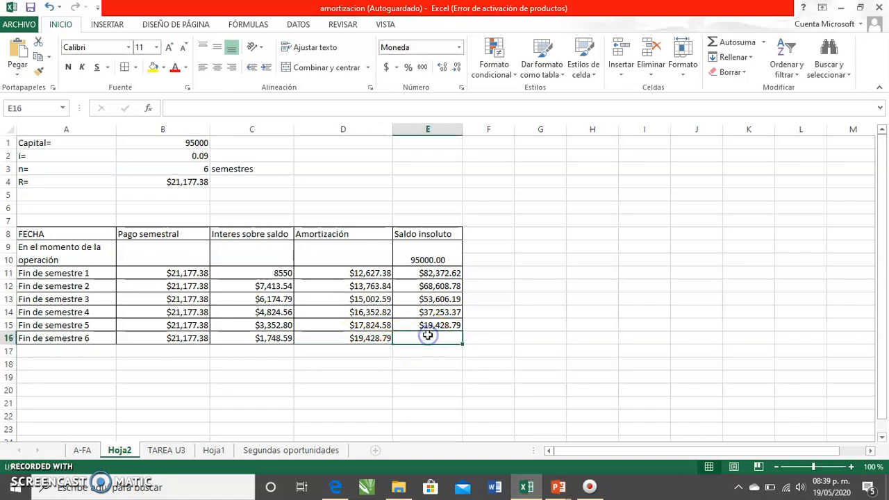
pyautogui.write('=')
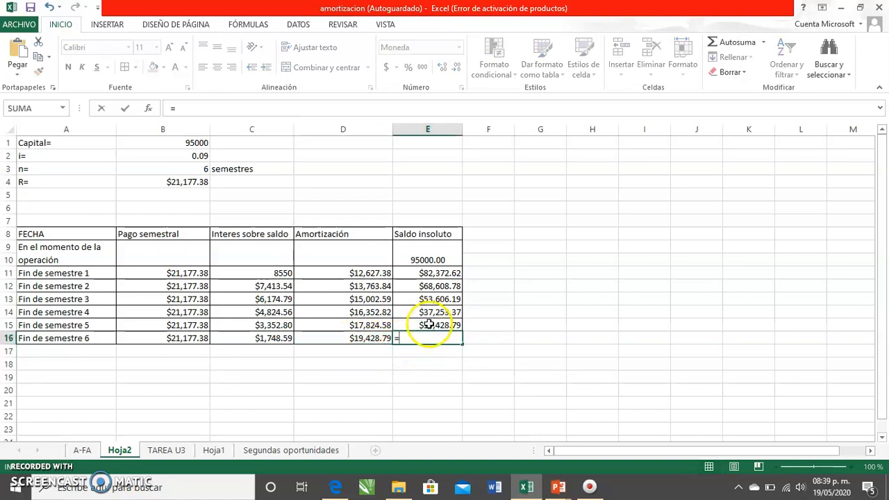
pyautogui.click(428, 327)
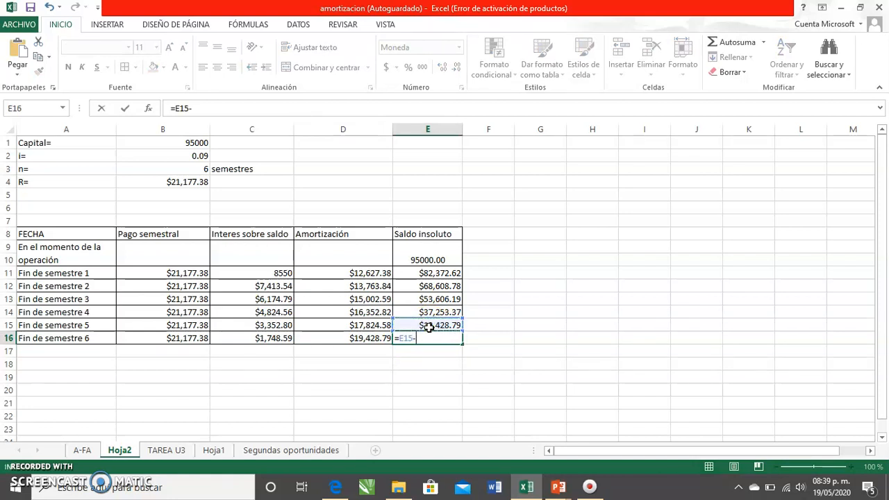
pyautogui.write('-')
pyautogui.click(372, 341)
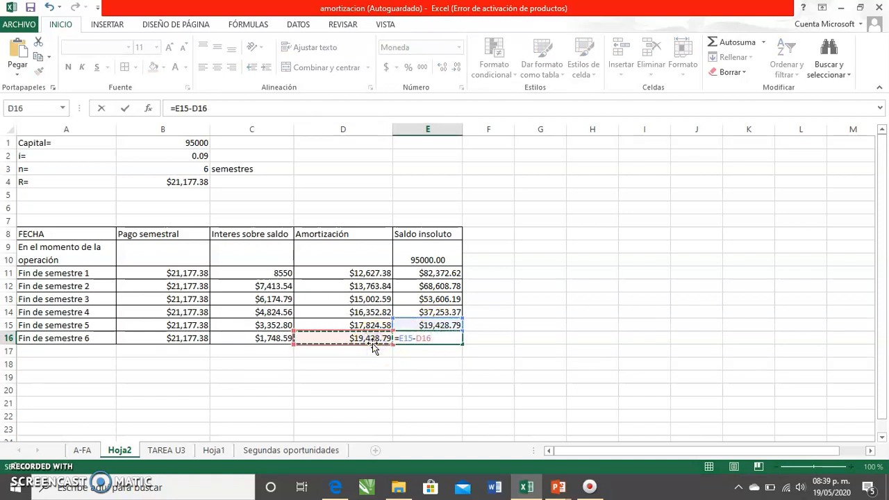
pyautogui.press('Return')
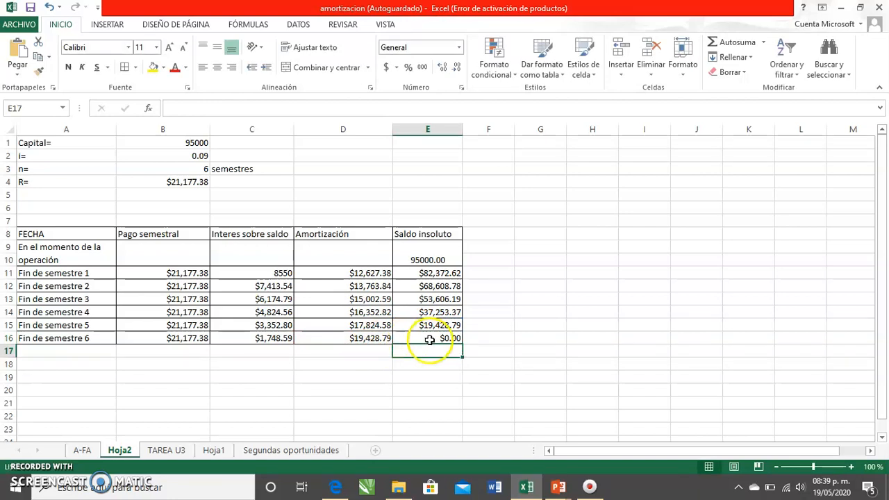
# Highlight the final Saldo insoluto in E16 with a yellow fill.
pyautogui.click(429, 339)
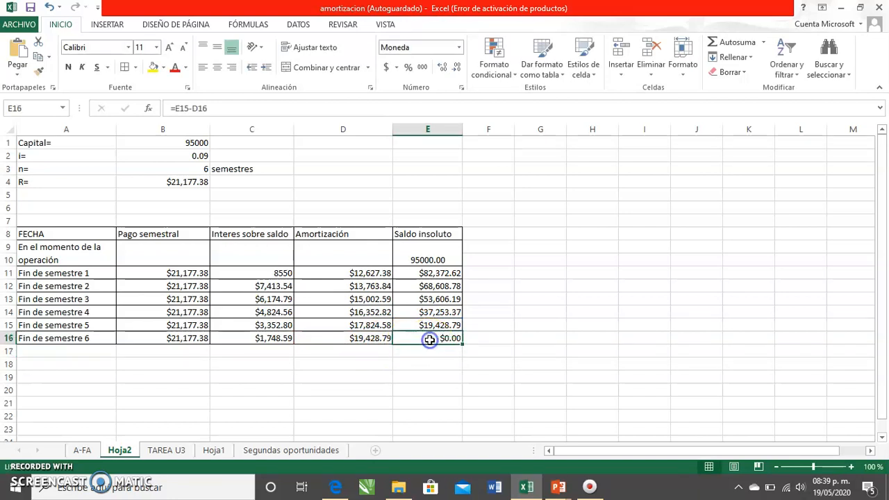
pyautogui.click(54, 339)
pyautogui.click(428, 338)
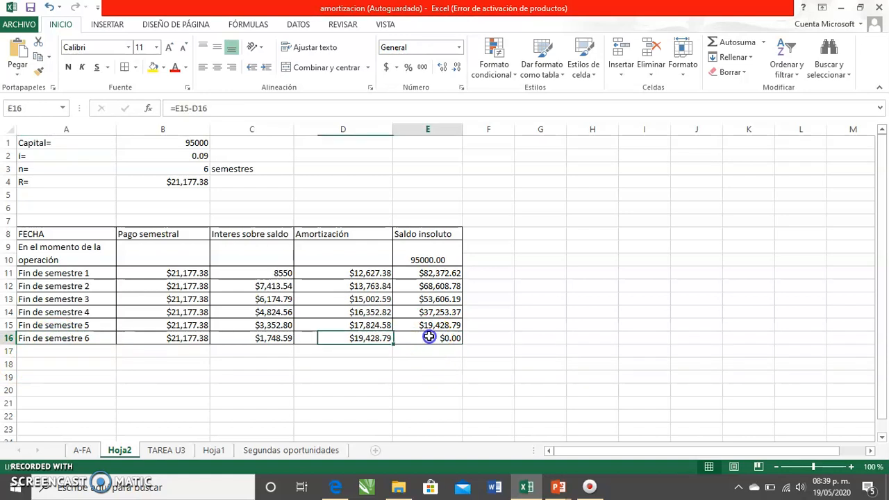
pyautogui.click(152, 67)
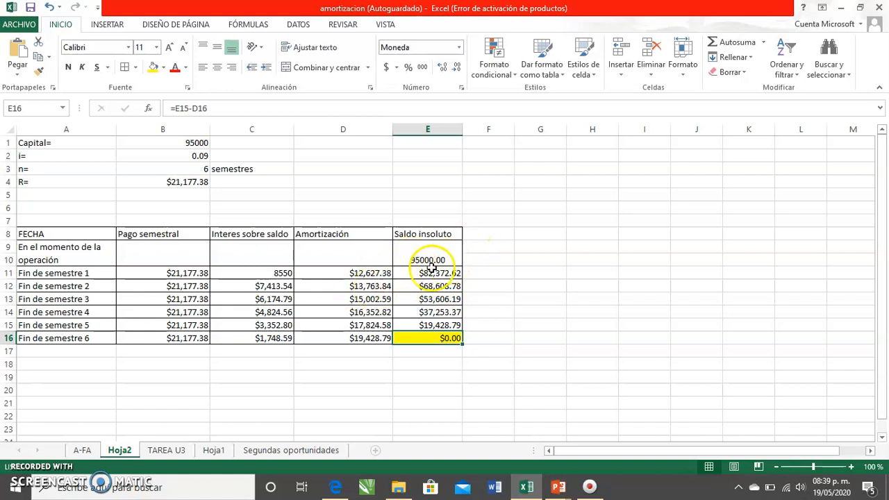
# Total the Pago semestral column in B17 with =SUMA(B11:B16) and fill the cell yellow.
pyautogui.click(170, 351)
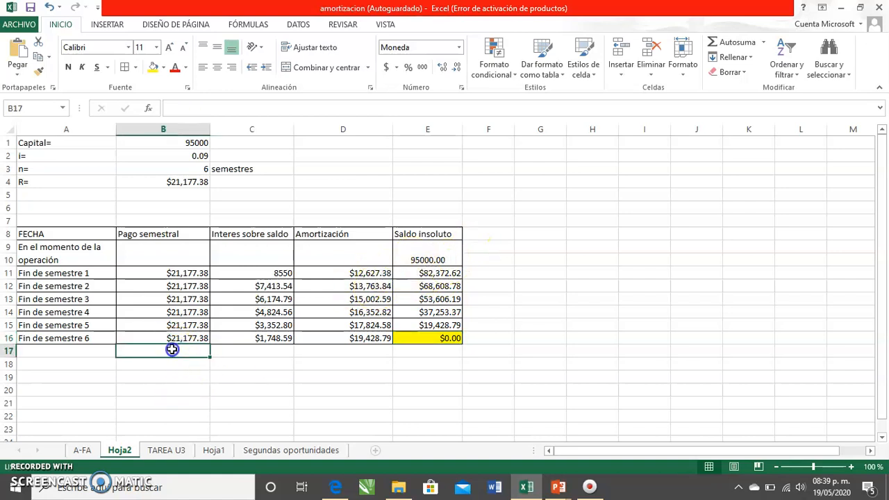
pyautogui.click(726, 44)
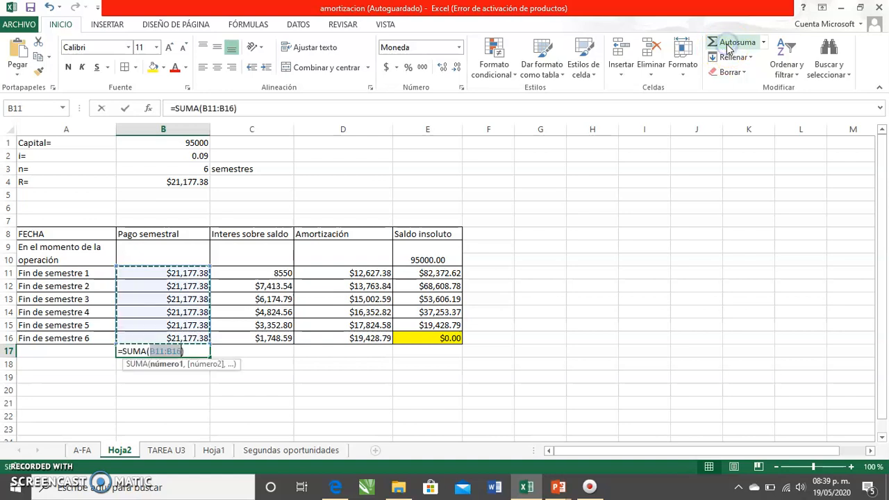
pyautogui.press('Return')
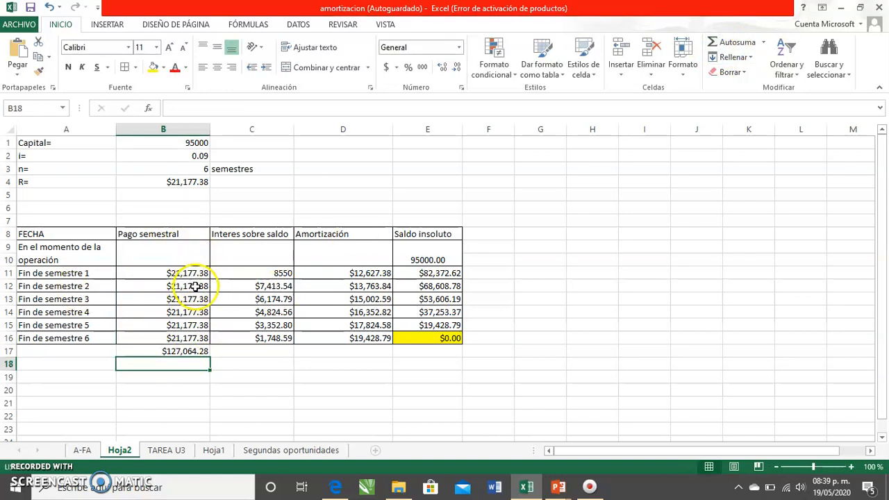
pyautogui.click(172, 352)
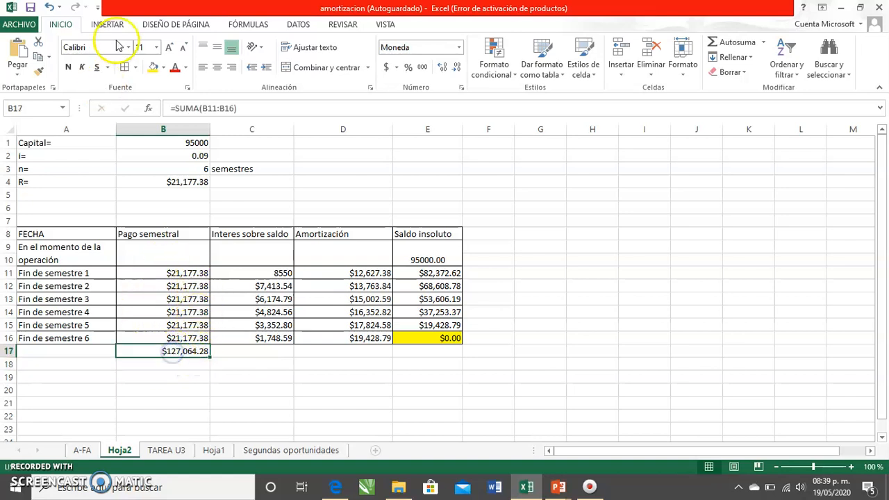
pyautogui.click(153, 68)
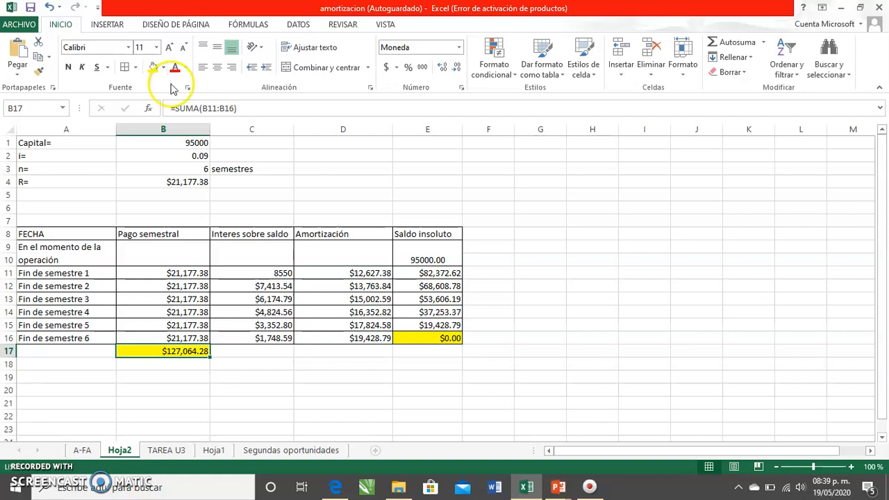
# Total the Interes sobre saldo column in C17 with =SUMA(C11:C16) and fill the cell yellow.
pyautogui.click(260, 352)
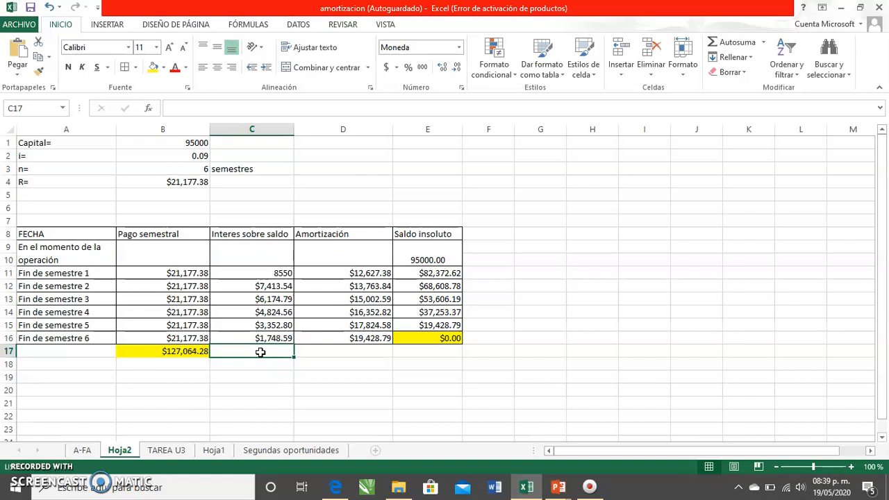
pyautogui.click(735, 42)
pyautogui.press('Return')
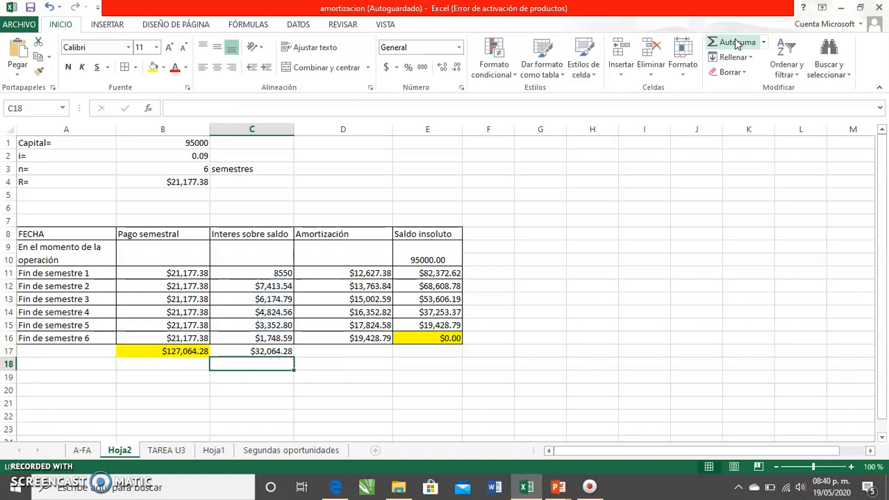
pyautogui.click(241, 355)
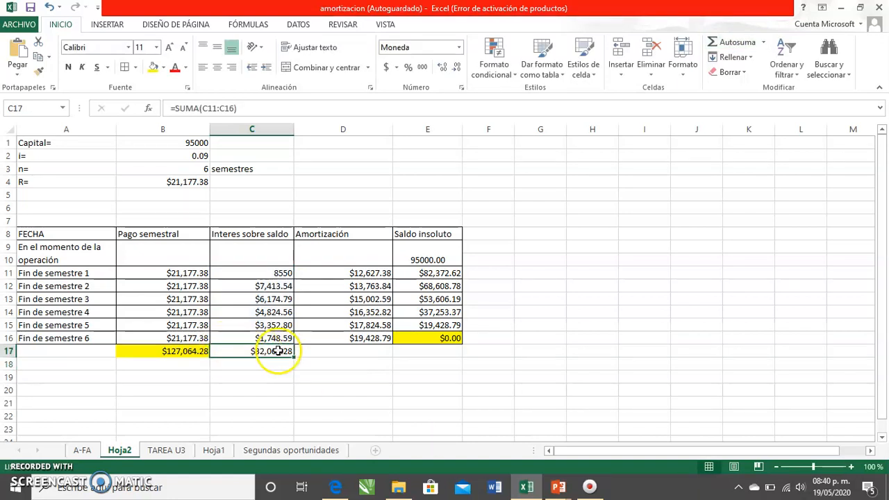
pyautogui.click(153, 69)
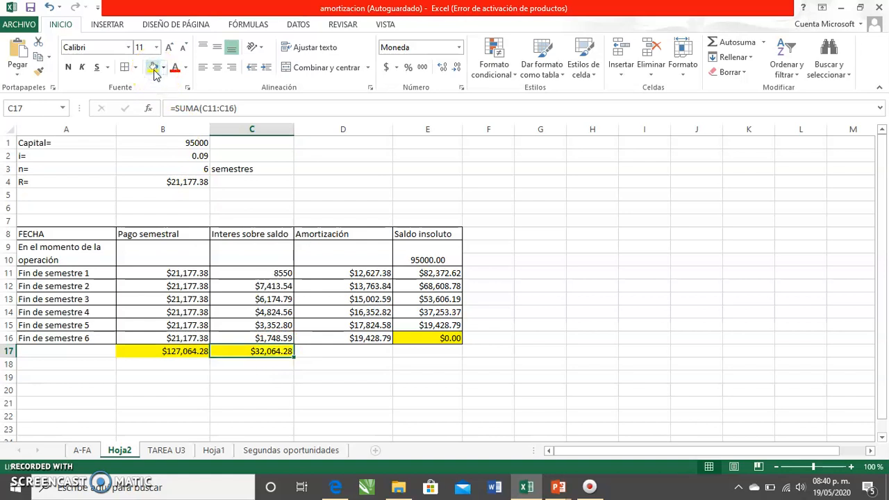
# Total the Amortización column in D17 with =SUMA(D11:D16) and check it against the initial Saldo insoluto in E9.
pyautogui.press('Right')
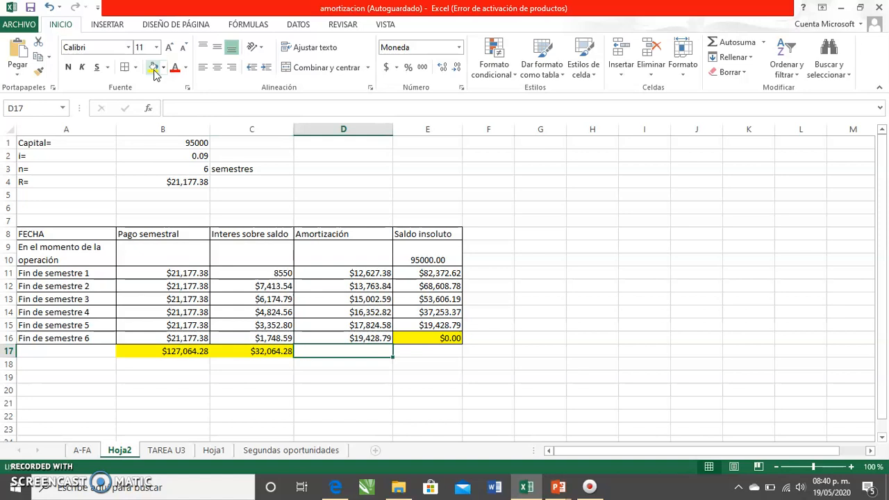
pyautogui.click(725, 43)
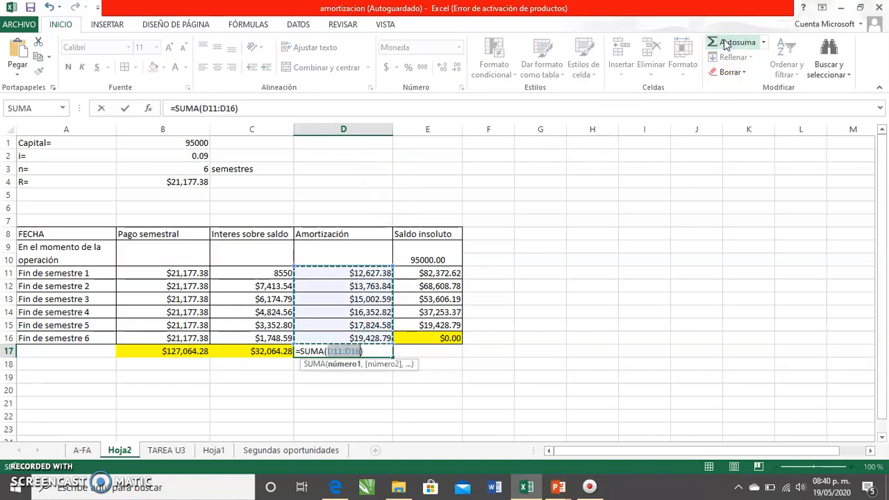
pyautogui.click(724, 43)
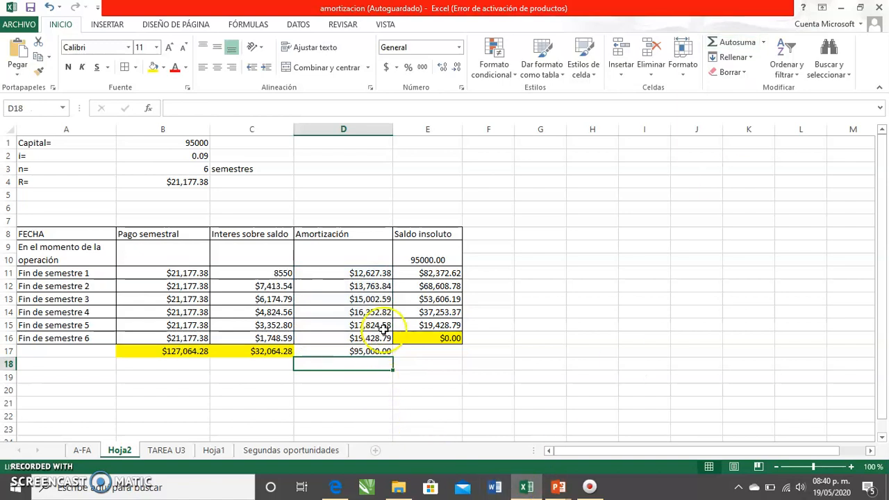
pyautogui.click(417, 255)
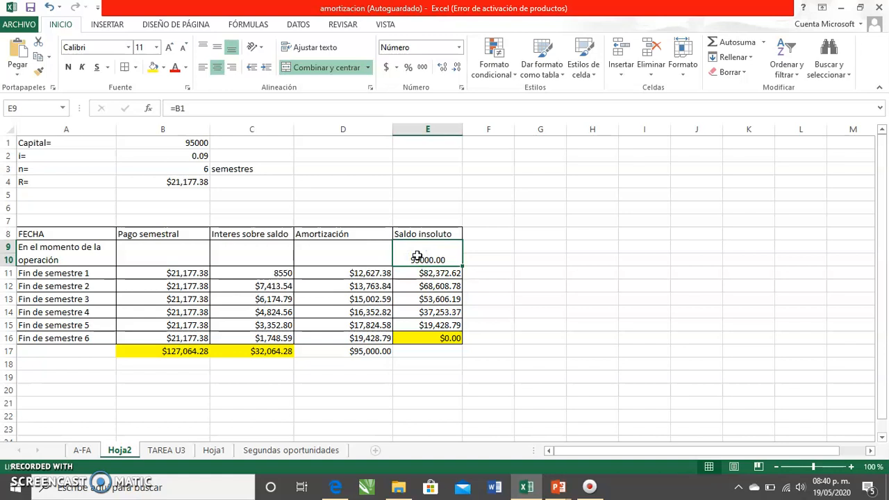
pyautogui.press('alt')
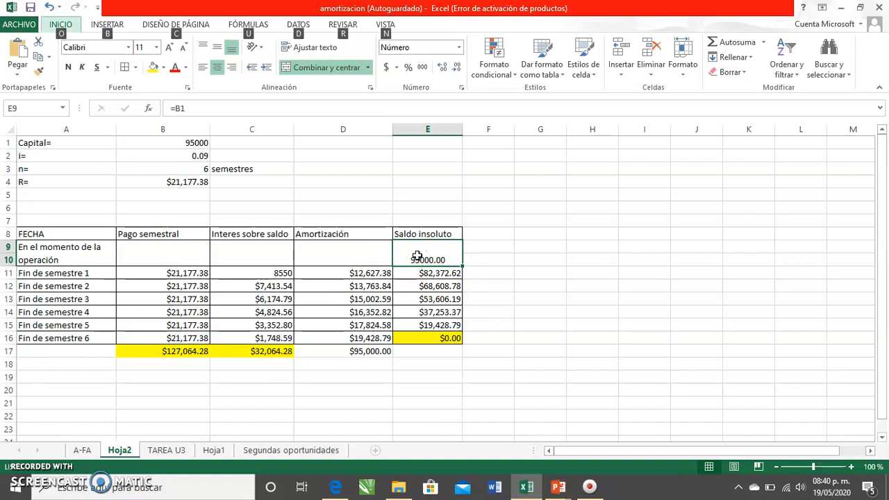